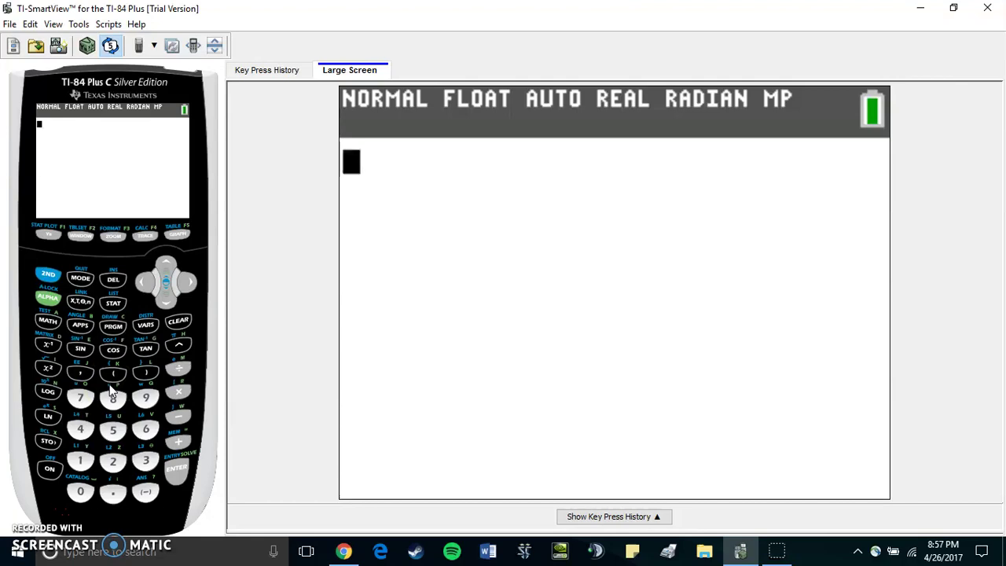
Open the STAT list editor and enter 1, 2 and 3 into L1
{"action": "left_click", "coordinate": [114, 305]}
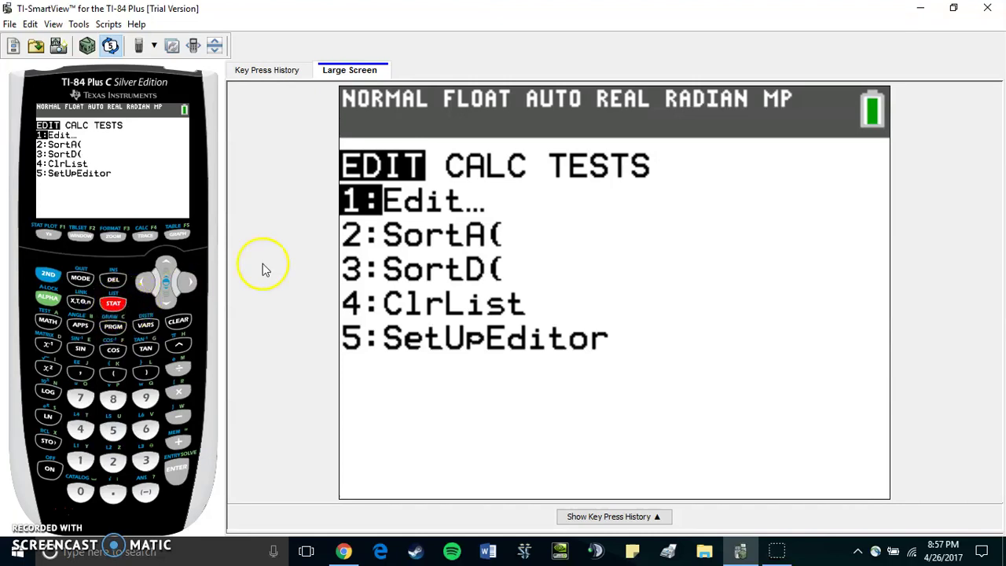
{"action": "left_click", "coordinate": [181, 476]}
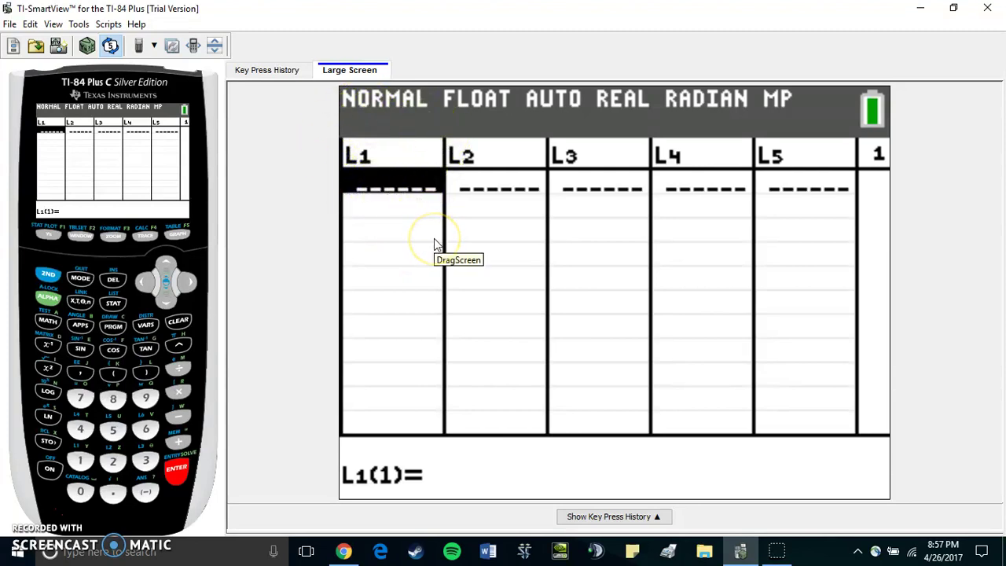
{"action": "type", "text": "1"}
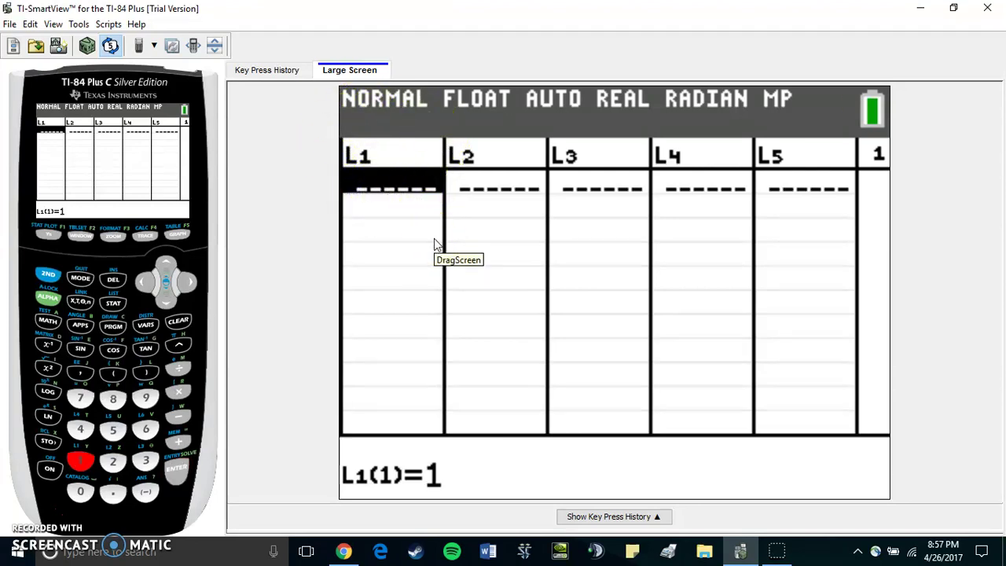
{"action": "key", "text": "Return"}
{"action": "type", "text": "2"}
{"action": "key", "text": "Return"}
{"action": "type", "text": "3"}
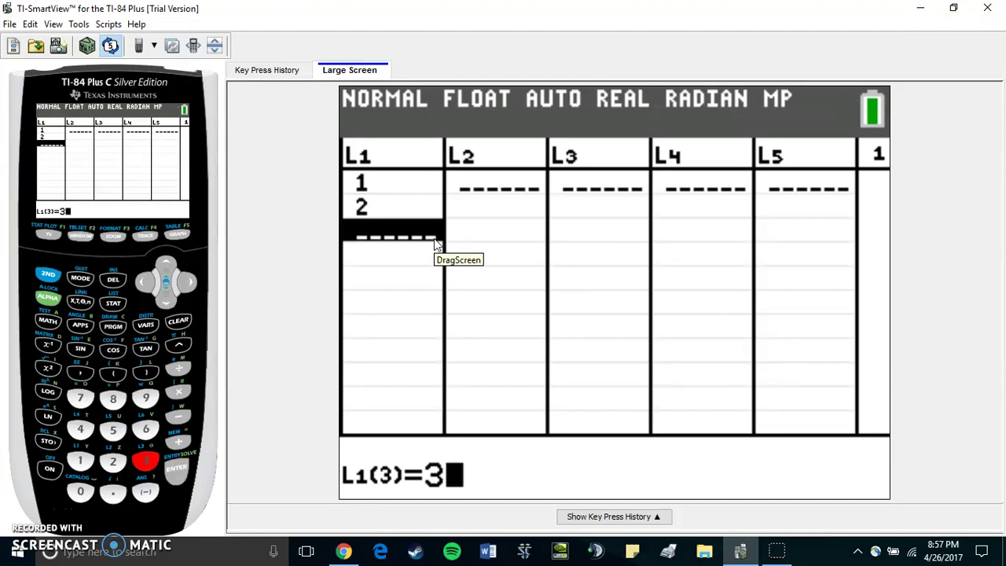
{"action": "key", "text": "Return"}
Enter 4, 5 and 6 as L1's remaining values
{"action": "type", "text": "4"}
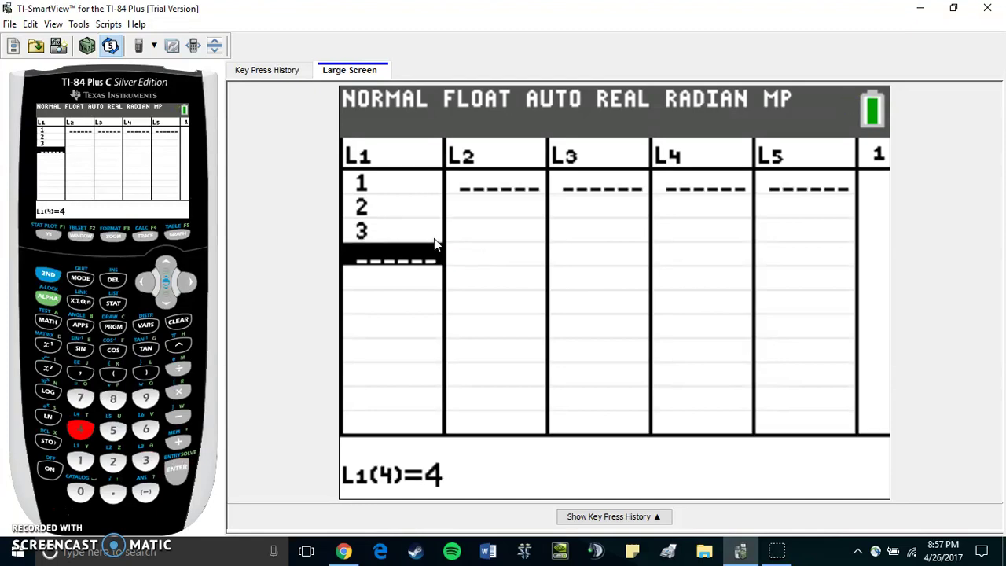
{"action": "key", "text": "Return"}
{"action": "type", "text": "5"}
{"action": "key", "text": "Return"}
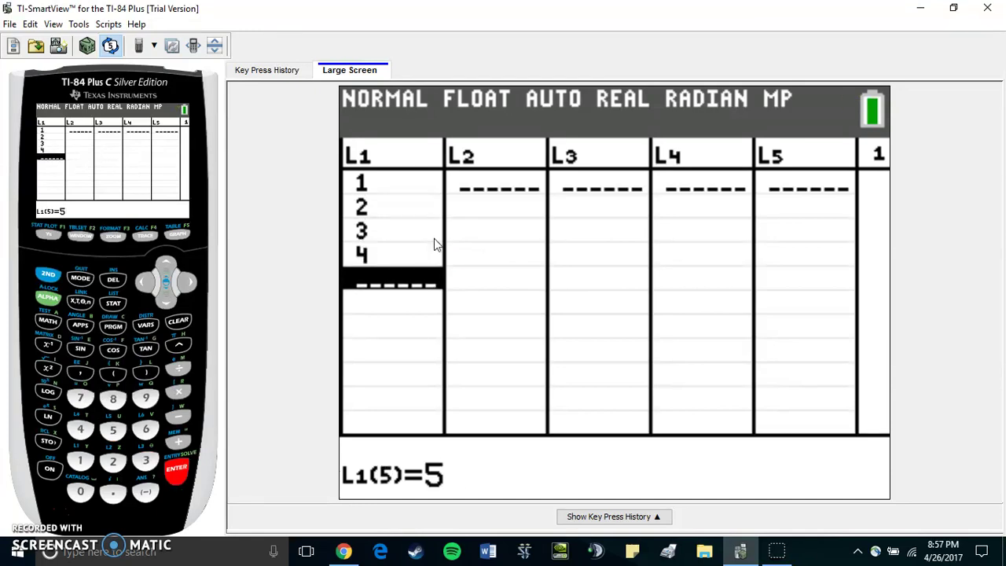
{"action": "type", "text": "6"}
{"action": "key", "text": "Return"}
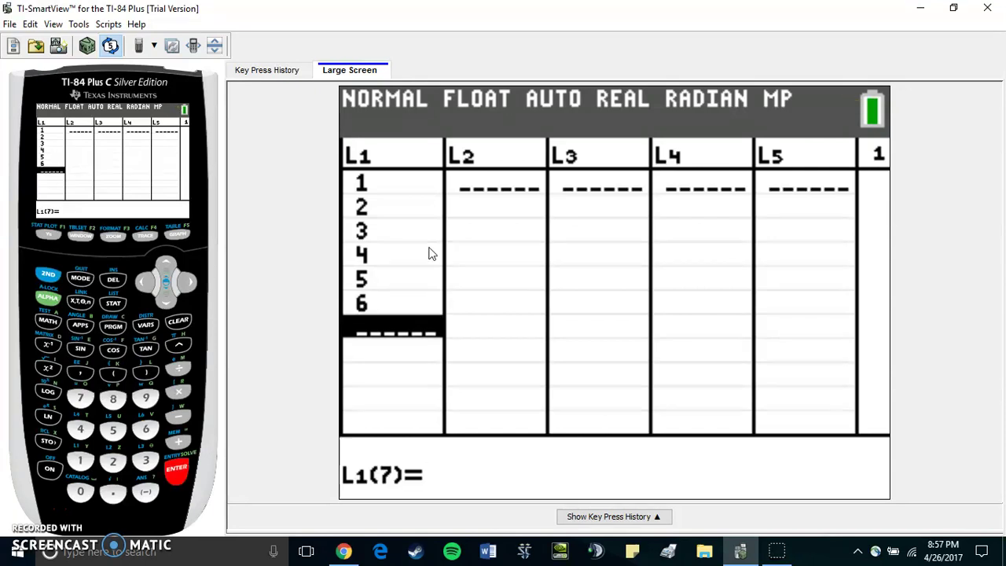
Move to L2 and enter 1, 1 and 3 in its first three rows
{"action": "left_click", "coordinate": [489, 182]}
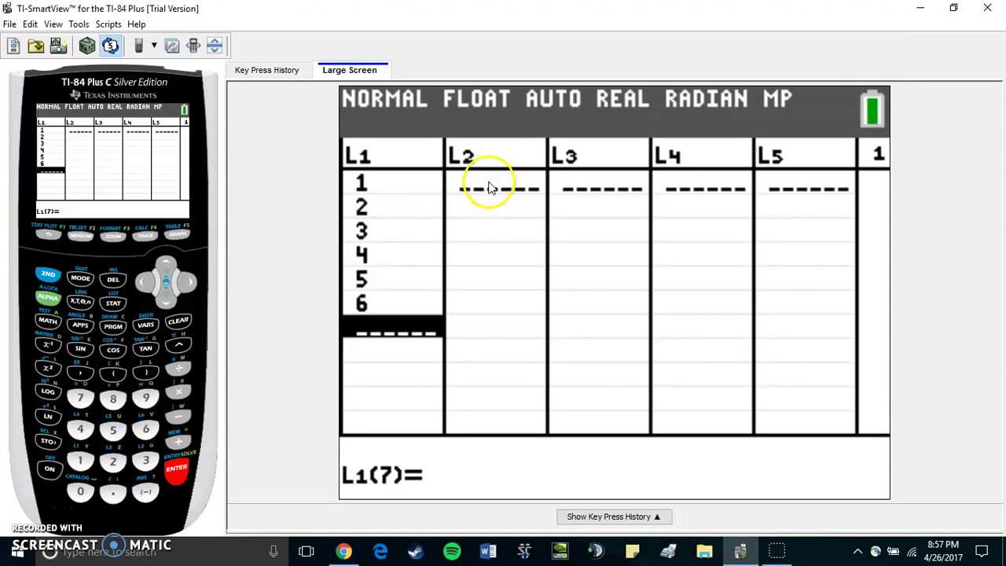
{"action": "key", "text": "Right"}
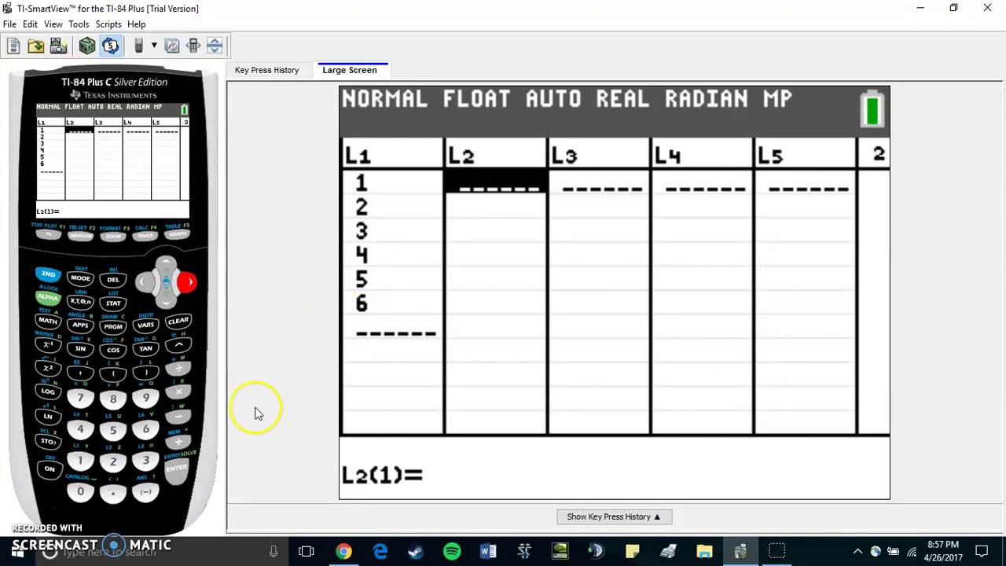
{"action": "left_click", "coordinate": [81, 462]}
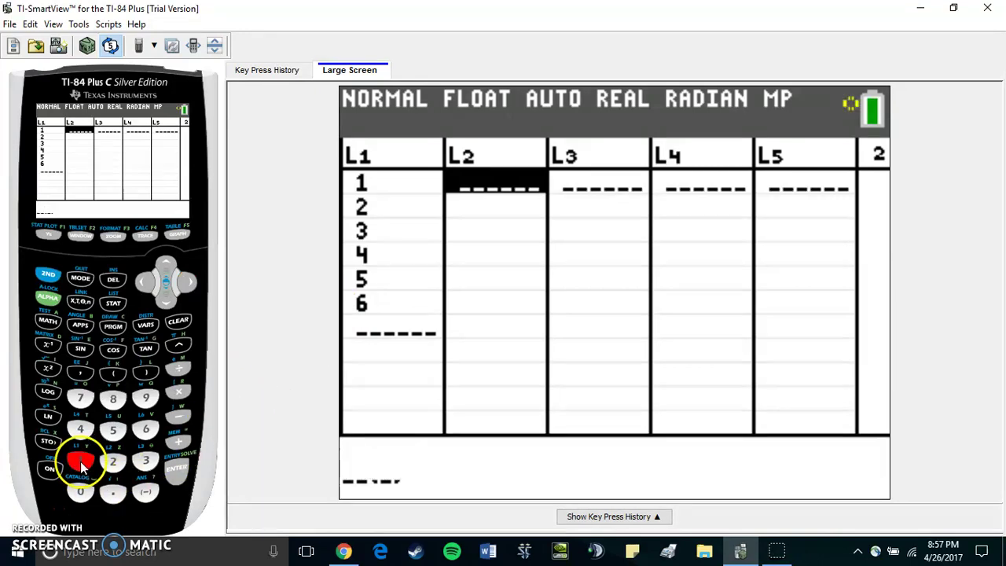
{"action": "left_click", "coordinate": [176, 468]}
{"action": "left_click", "coordinate": [81, 462]}
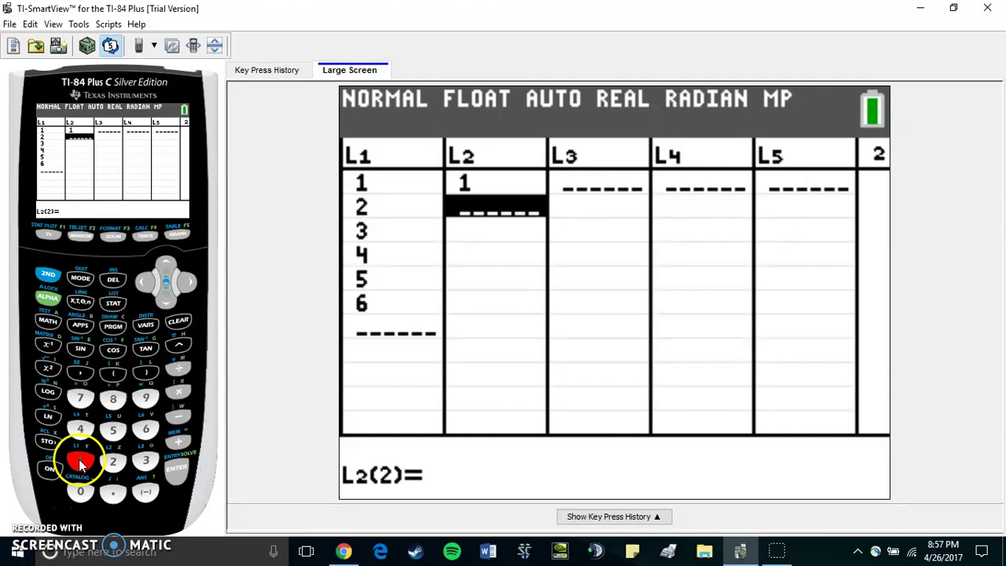
{"action": "left_click", "coordinate": [175, 469]}
{"action": "left_click", "coordinate": [147, 462]}
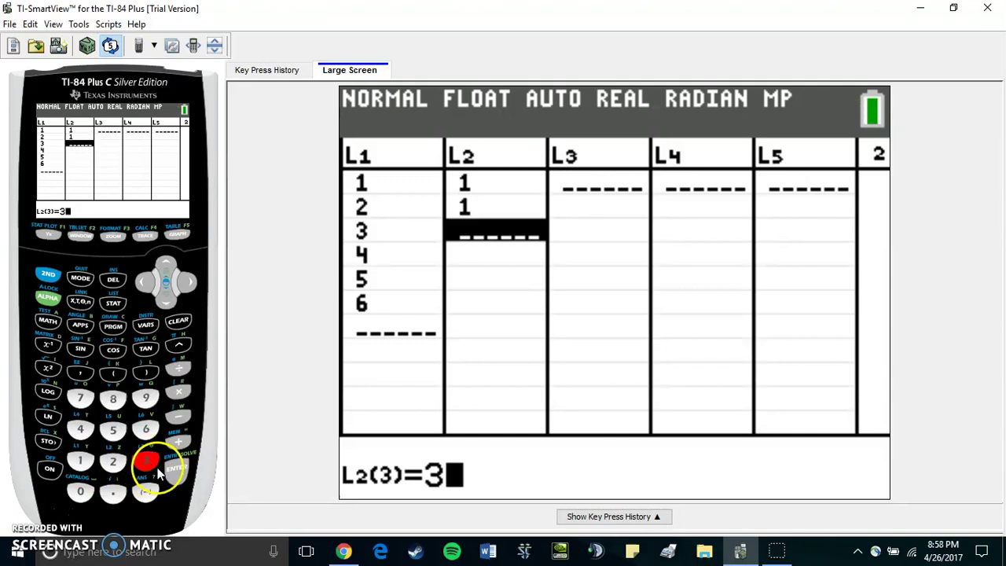
{"action": "left_click", "coordinate": [175, 469]}
Enter 6, 7 and 9 as L2's remaining values
{"action": "left_click", "coordinate": [146, 430]}
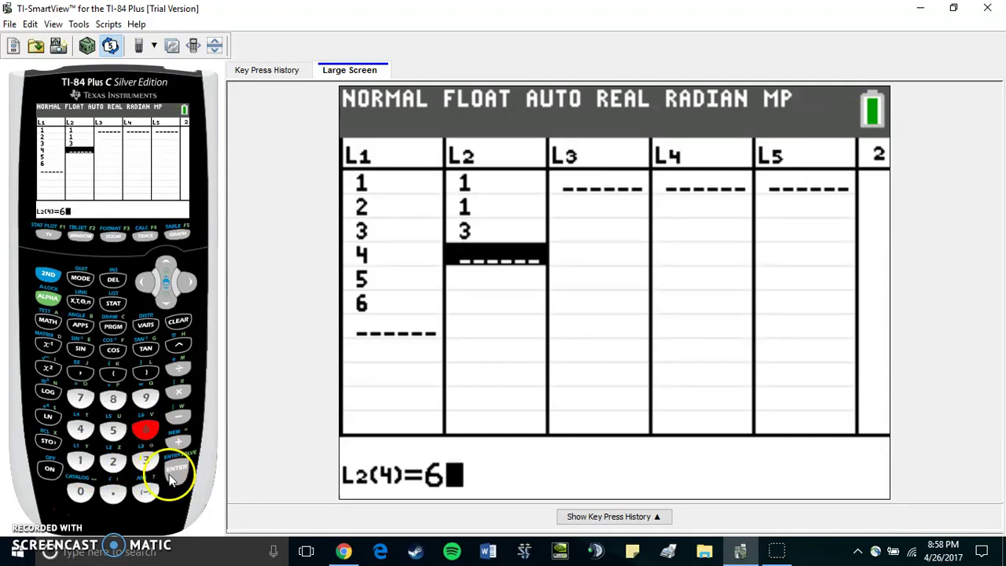
{"action": "left_click", "coordinate": [176, 468]}
{"action": "left_click", "coordinate": [80, 398]}
{"action": "left_click", "coordinate": [176, 468]}
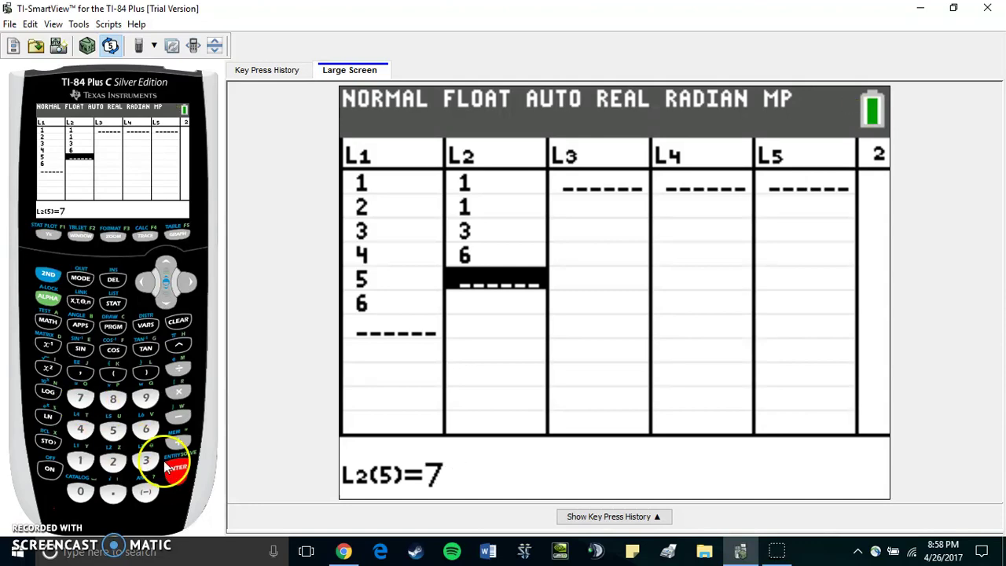
{"action": "left_click", "coordinate": [146, 399]}
{"action": "left_click", "coordinate": [177, 471]}
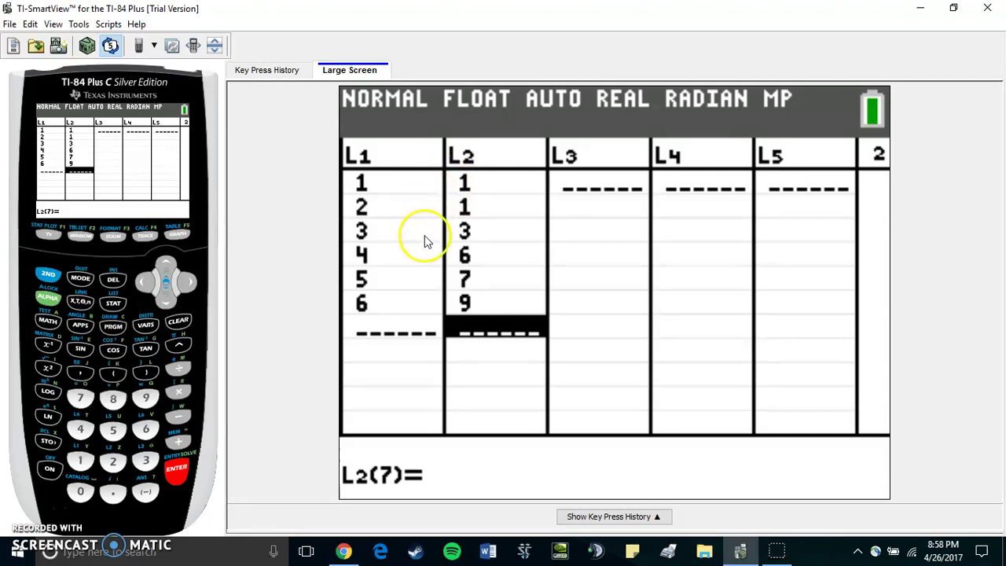
Turn Plot1 on at the top of the Y= function list
{"action": "left_click", "coordinate": [48, 235]}
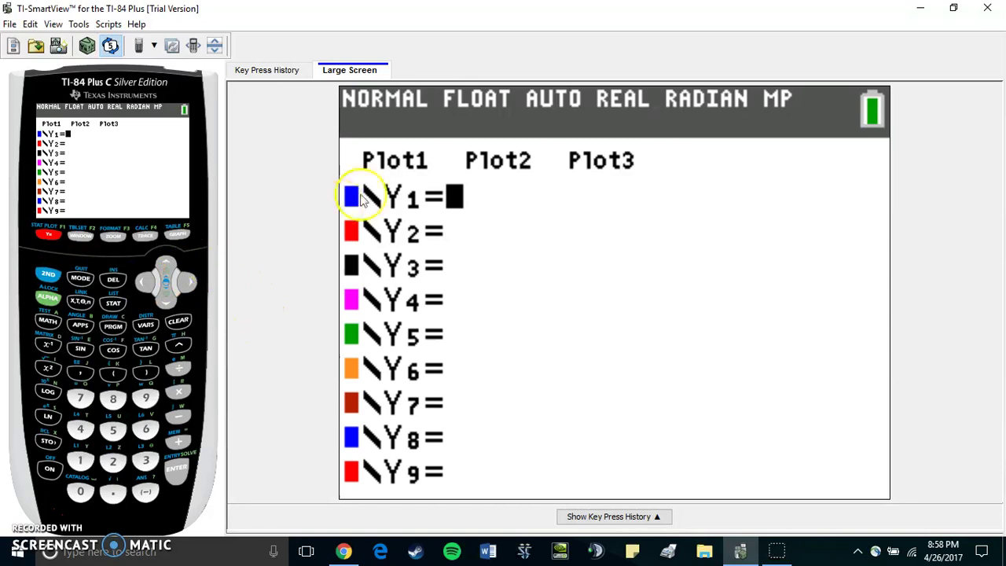
{"action": "left_click", "coordinate": [166, 268]}
{"action": "left_click", "coordinate": [177, 469]}
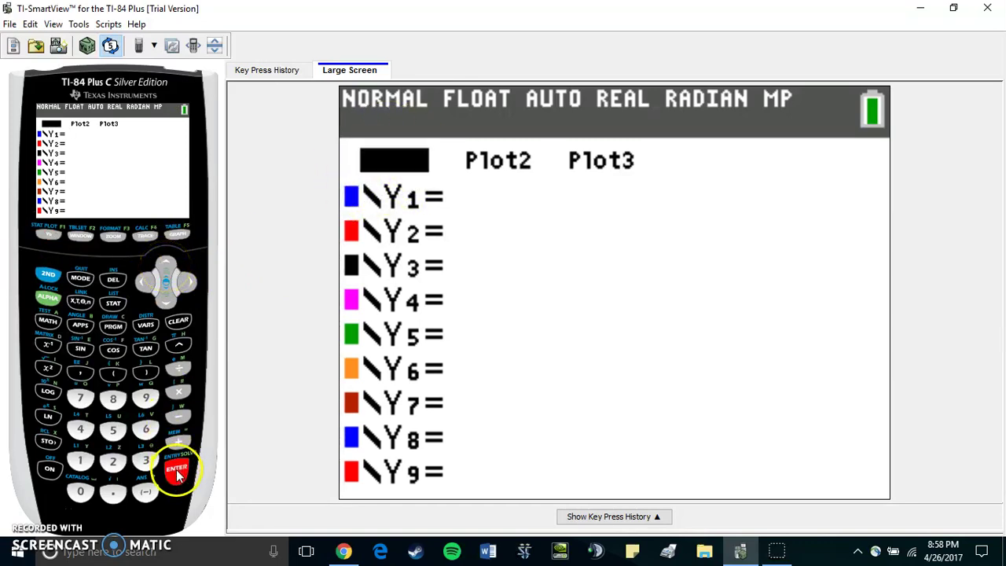
Set the graph window's Xmin to 0 and Xmax to 15
{"action": "left_click", "coordinate": [82, 238]}
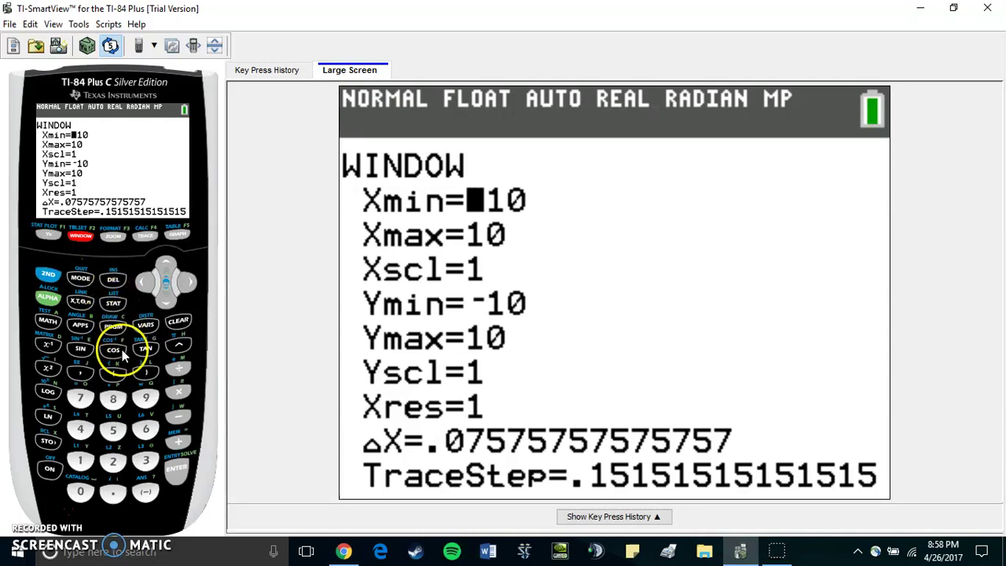
{"action": "left_click", "coordinate": [80, 493]}
{"action": "left_click", "coordinate": [167, 300]}
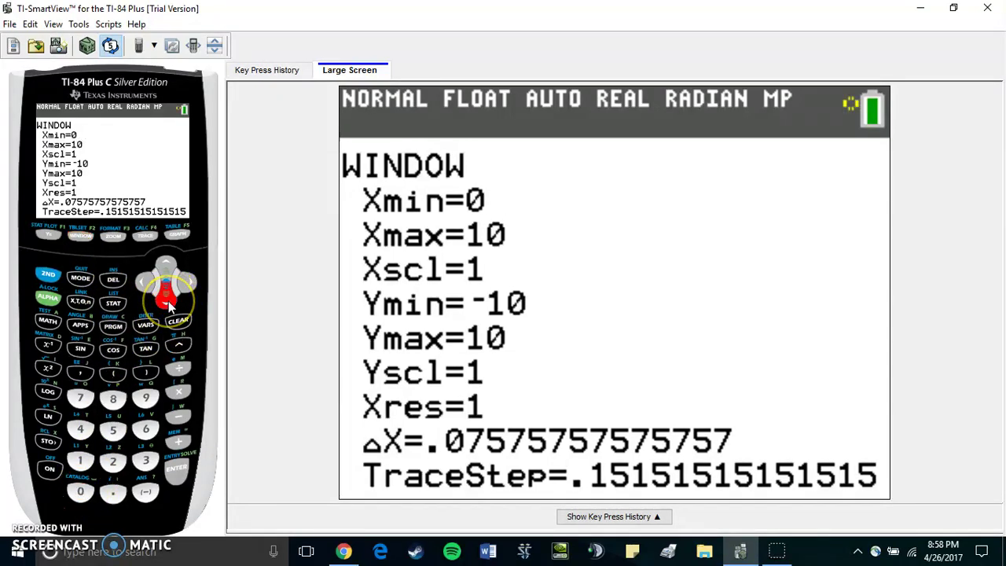
{"action": "left_click", "coordinate": [185, 281]}
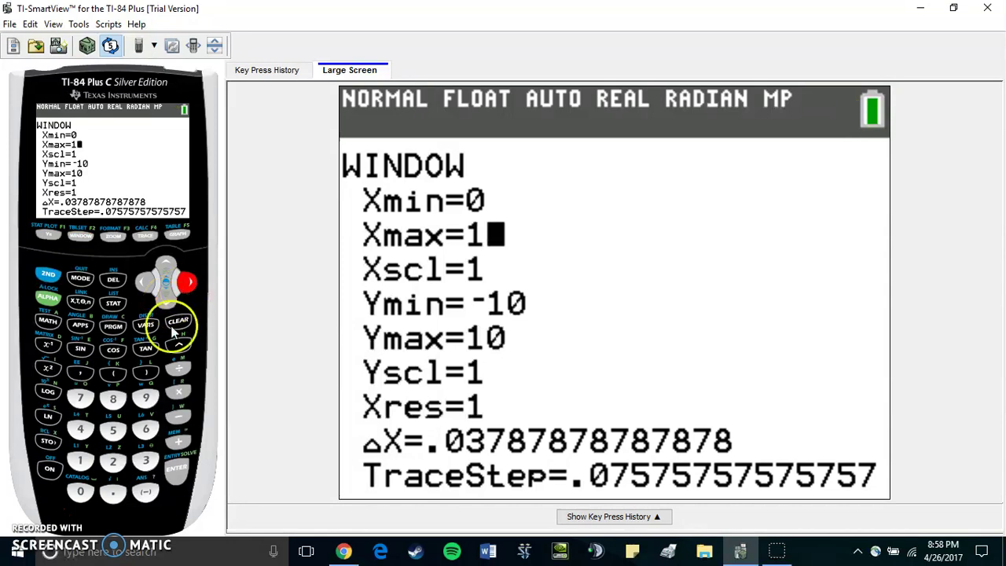
{"action": "left_click", "coordinate": [113, 431]}
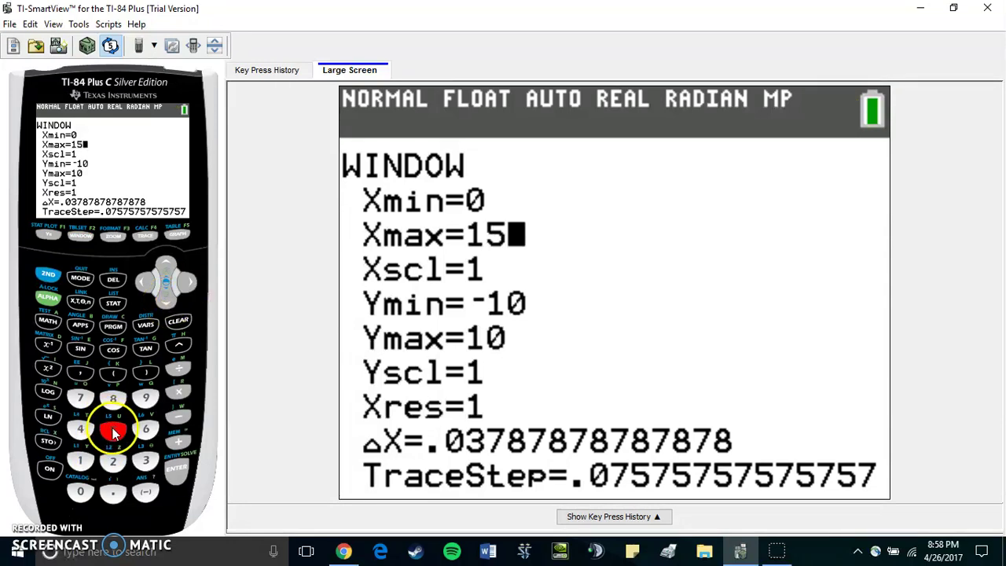
{"action": "left_click", "coordinate": [170, 303]}
Set the window's Ymin to 0 and Ymax to 15
{"action": "left_click", "coordinate": [168, 302]}
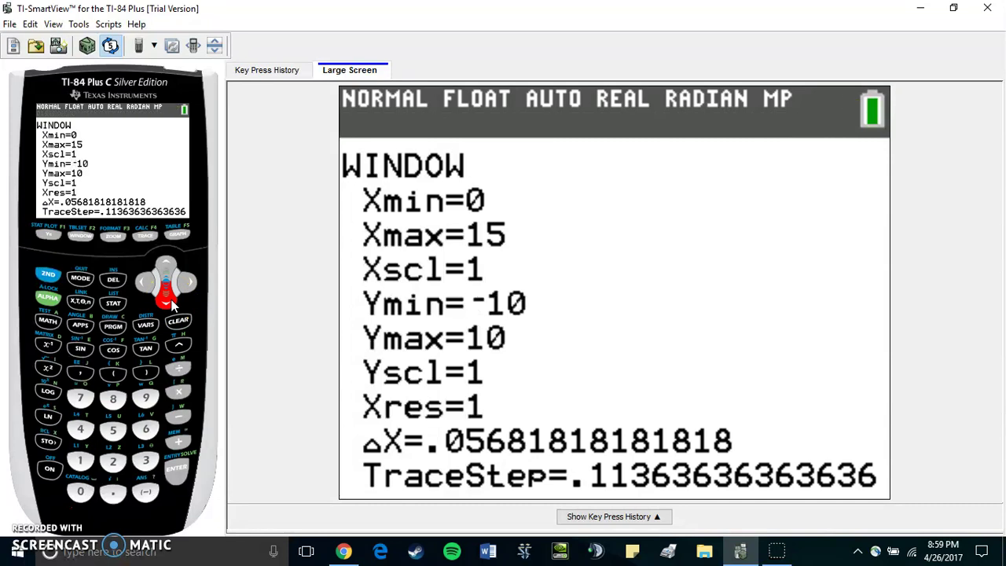
{"action": "left_click", "coordinate": [81, 493]}
{"action": "left_click", "coordinate": [166, 305]}
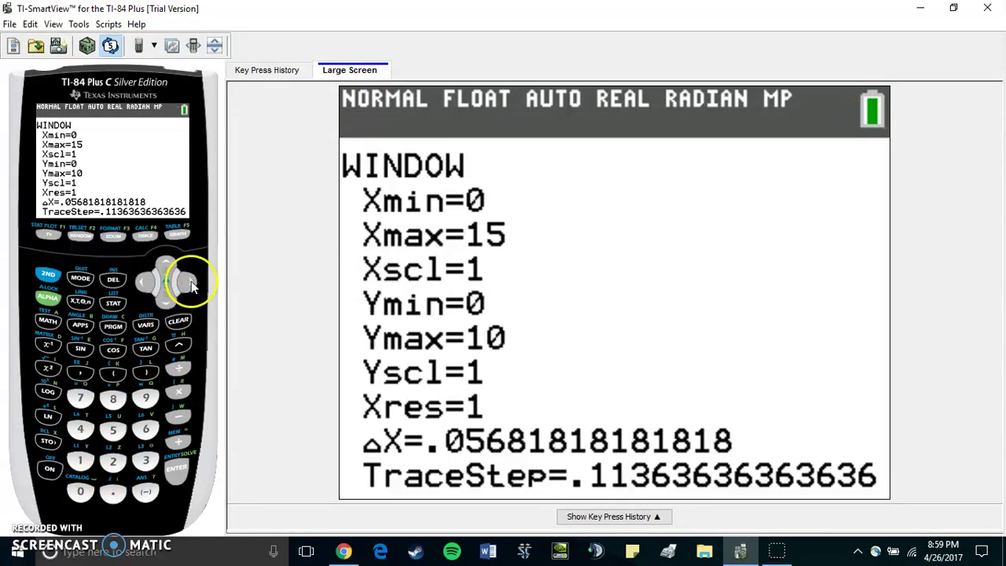
{"action": "left_click", "coordinate": [187, 281]}
{"action": "left_click", "coordinate": [114, 429]}
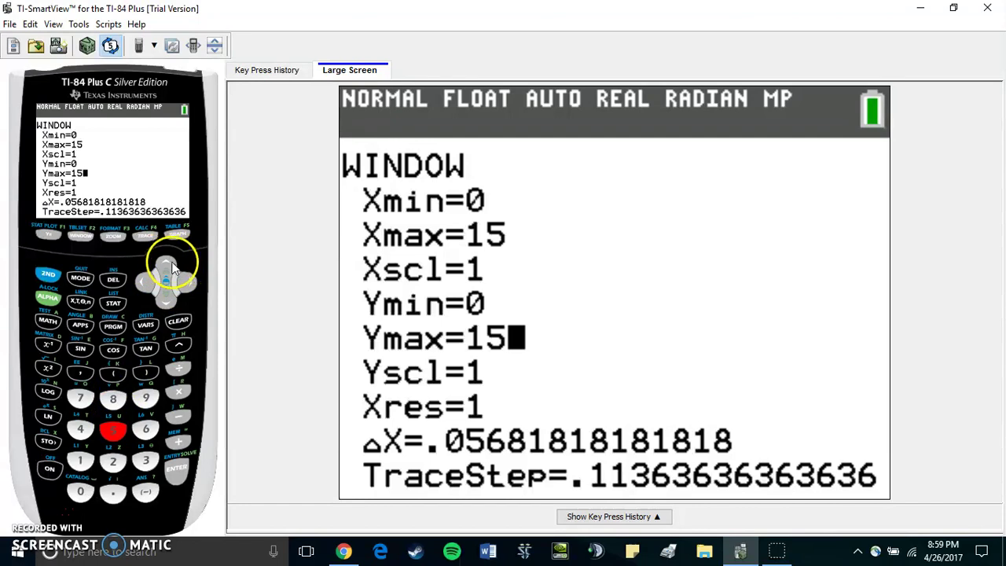
Trace the L1/L2 scatter plot forward from X=1 to the last point, X=6
{"action": "left_click", "coordinate": [148, 239]}
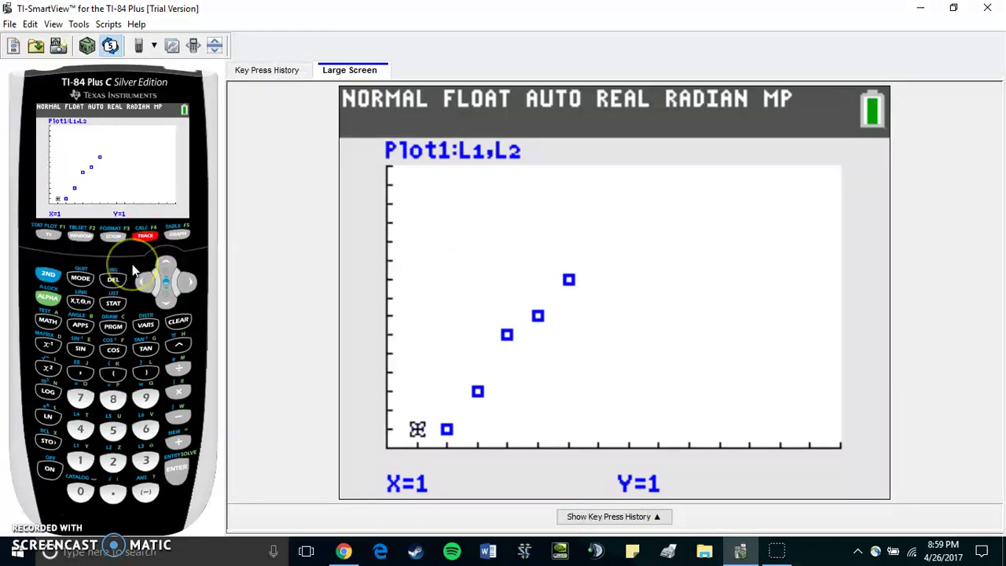
{"action": "left_click", "coordinate": [187, 282]}
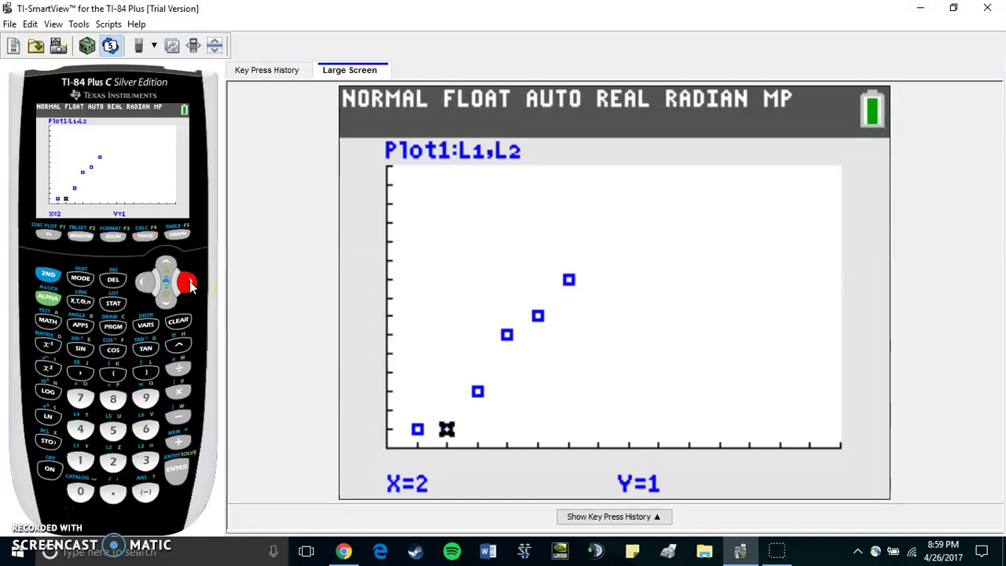
{"action": "left_click", "coordinate": [187, 282]}
{"action": "left_click", "coordinate": [187, 282]}
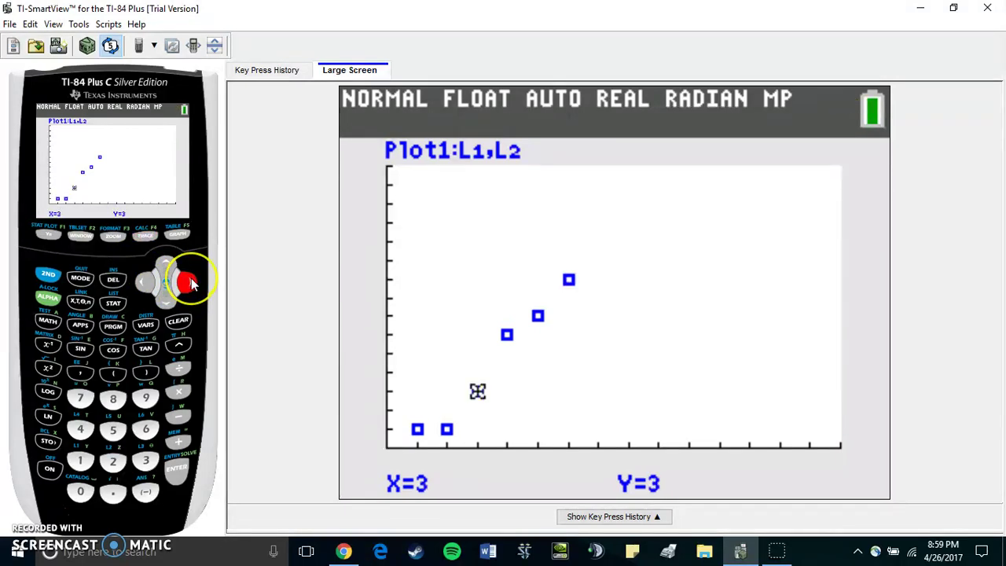
{"action": "left_click", "coordinate": [187, 282]}
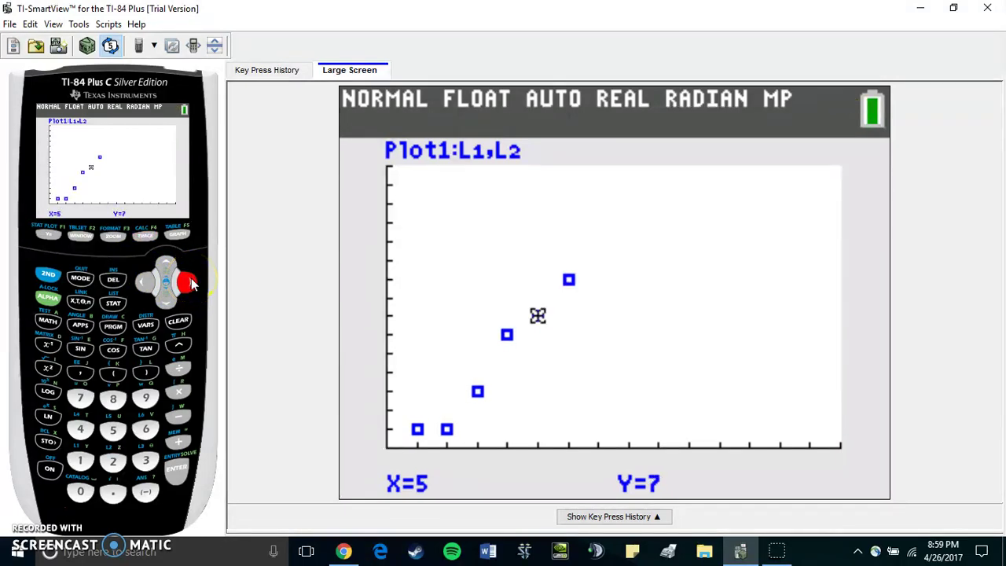
{"action": "left_click", "coordinate": [192, 284]}
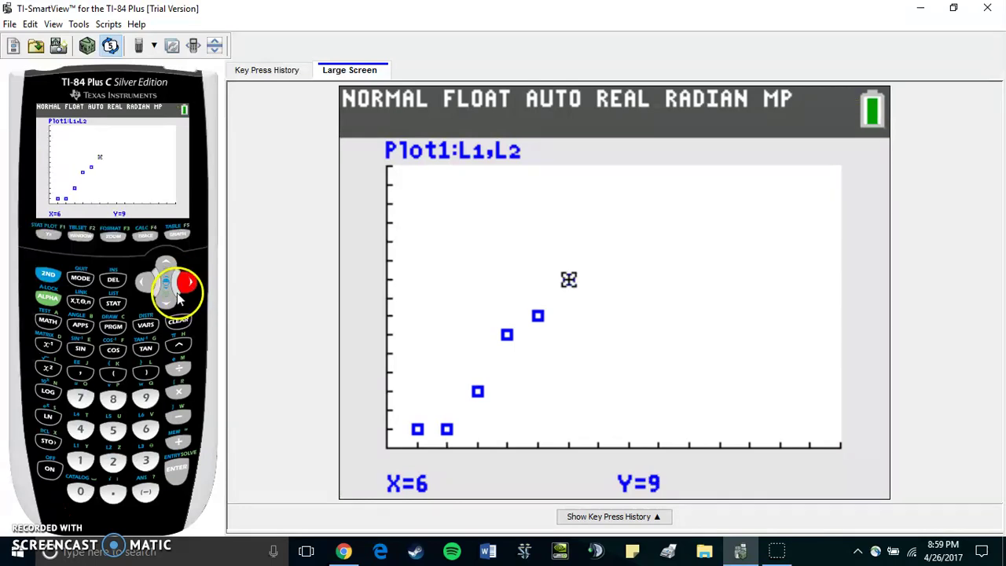
Step the trace back to the first point, X=1, Y=1
{"action": "left_click", "coordinate": [149, 288]}
{"action": "left_click", "coordinate": [149, 288]}
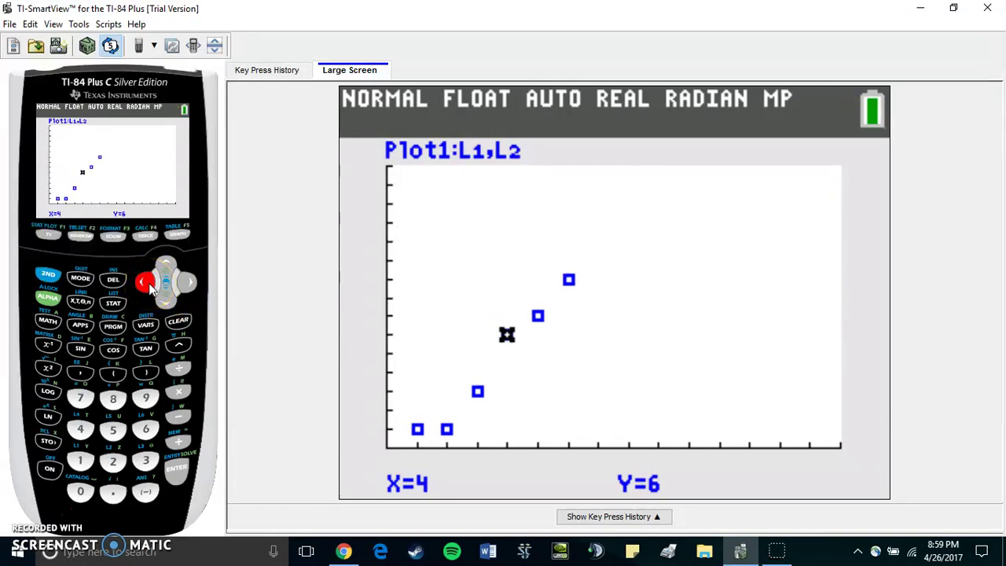
{"action": "left_click", "coordinate": [149, 287]}
{"action": "left_click", "coordinate": [149, 288]}
{"action": "left_click", "coordinate": [149, 287]}
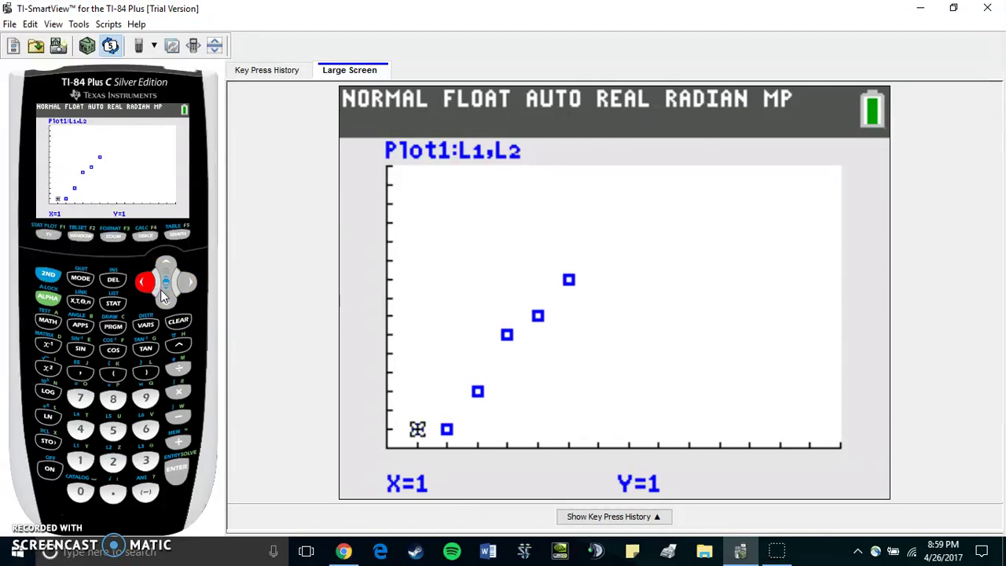
{"action": "left_click", "coordinate": [160, 292]}
{"action": "left_click", "coordinate": [143, 297]}
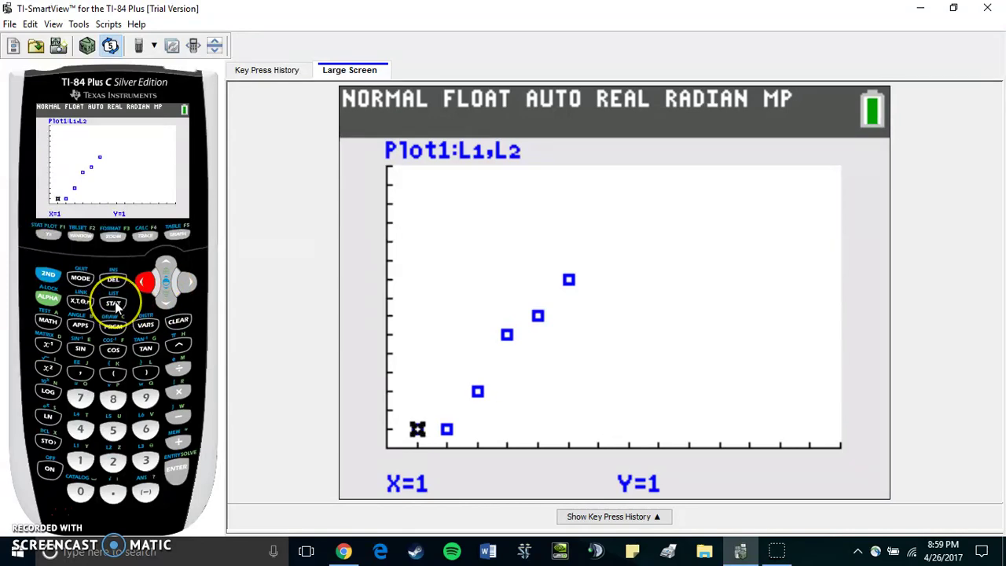
Open the LinReg(ax+b) setup from the STAT CALC list
{"action": "left_click", "coordinate": [115, 305]}
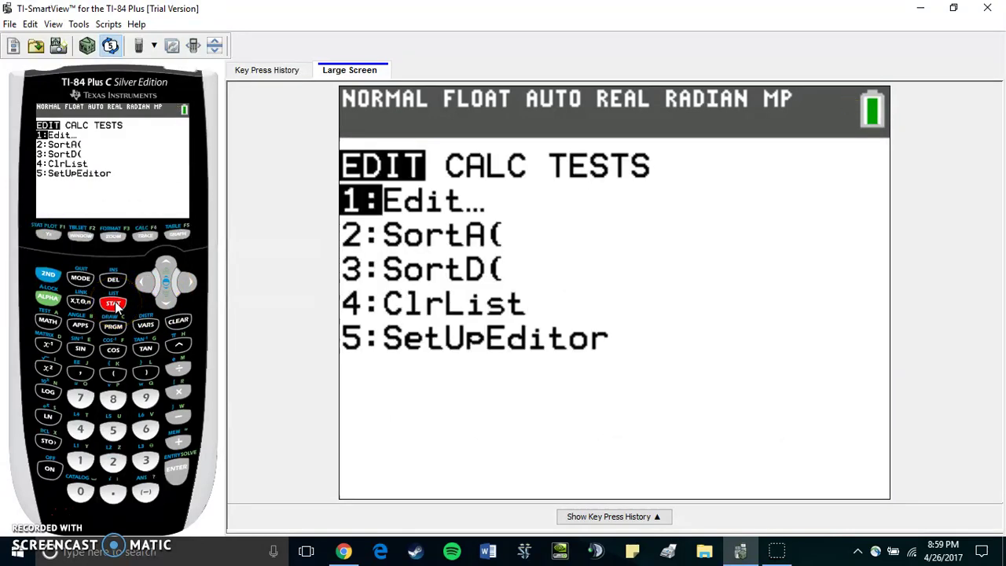
{"action": "left_click", "coordinate": [185, 283]}
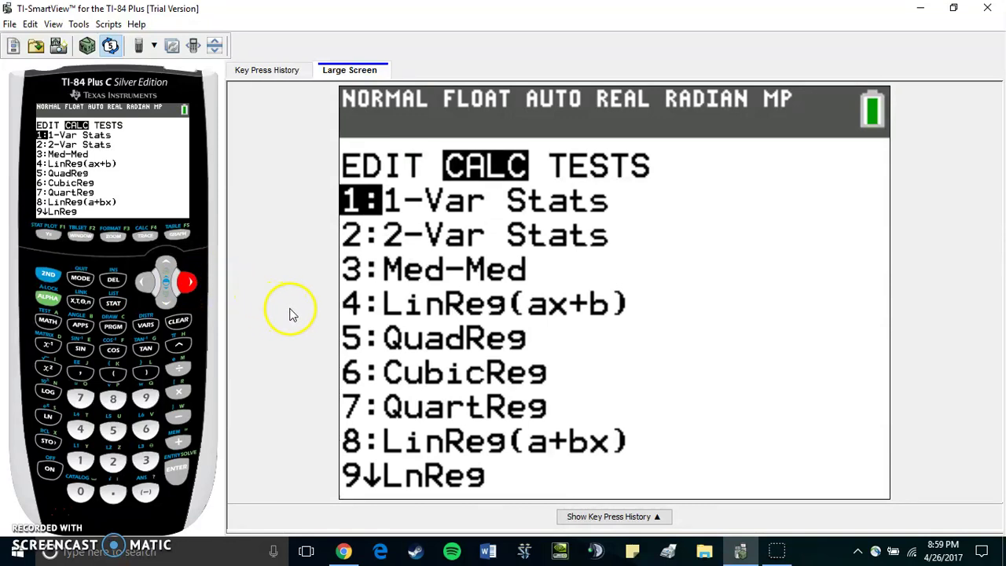
{"action": "left_click", "coordinate": [169, 302]}
{"action": "left_click", "coordinate": [170, 307]}
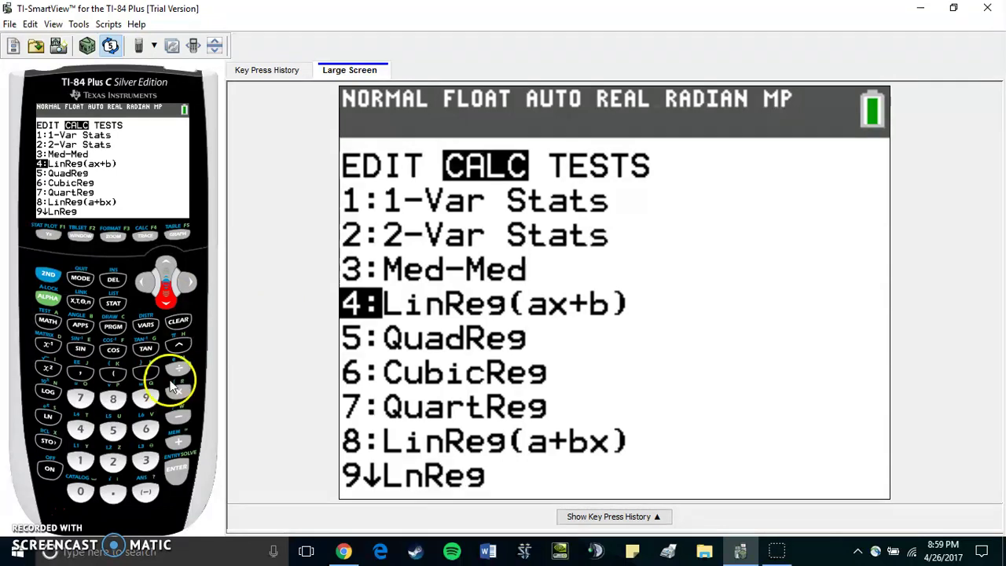
{"action": "left_click", "coordinate": [176, 468]}
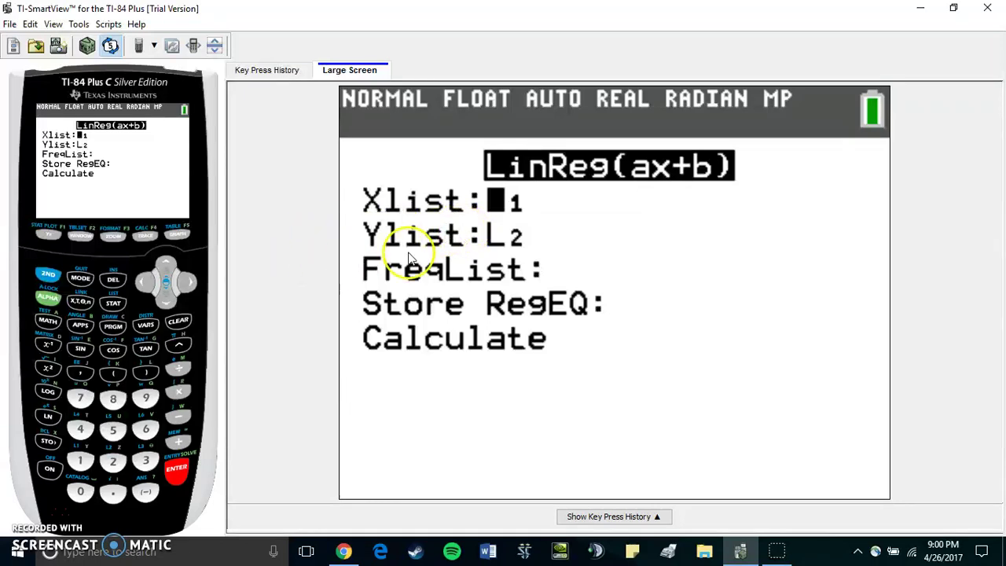
{"action": "left_click", "coordinate": [48, 275]}
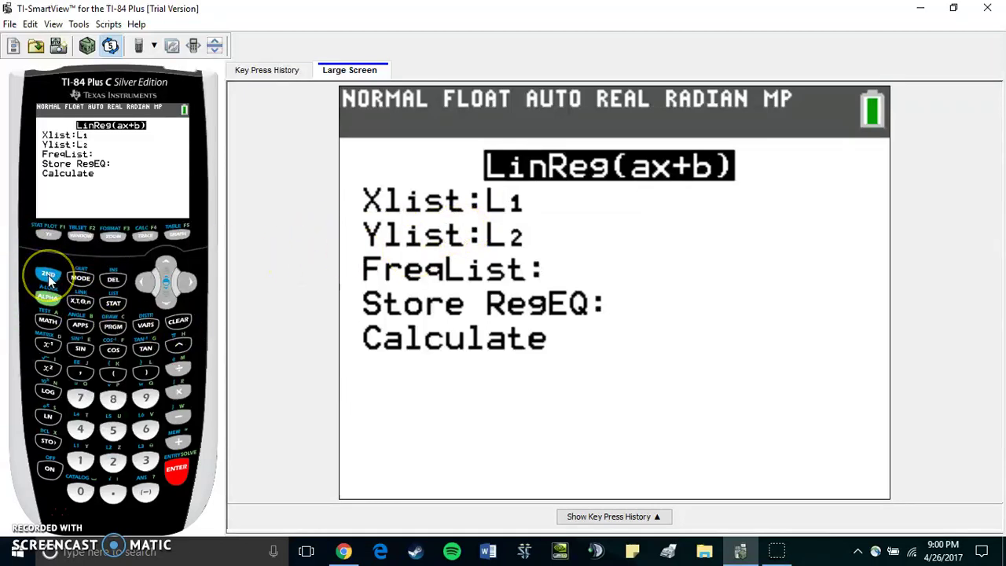
Open the list names menu, then quit back to the home screen
{"action": "left_click", "coordinate": [113, 303]}
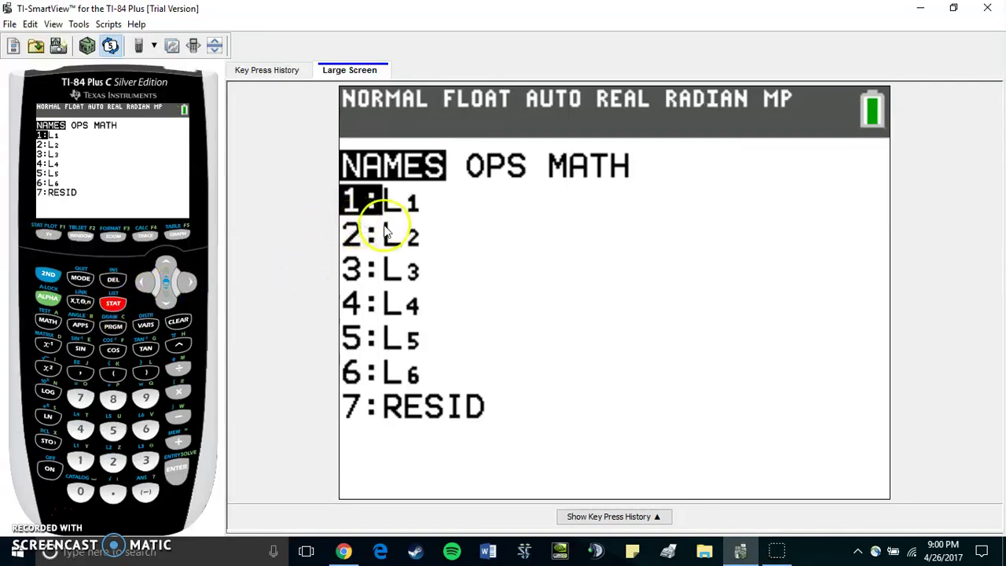
{"action": "left_click", "coordinate": [49, 275]}
{"action": "left_click", "coordinate": [78, 283]}
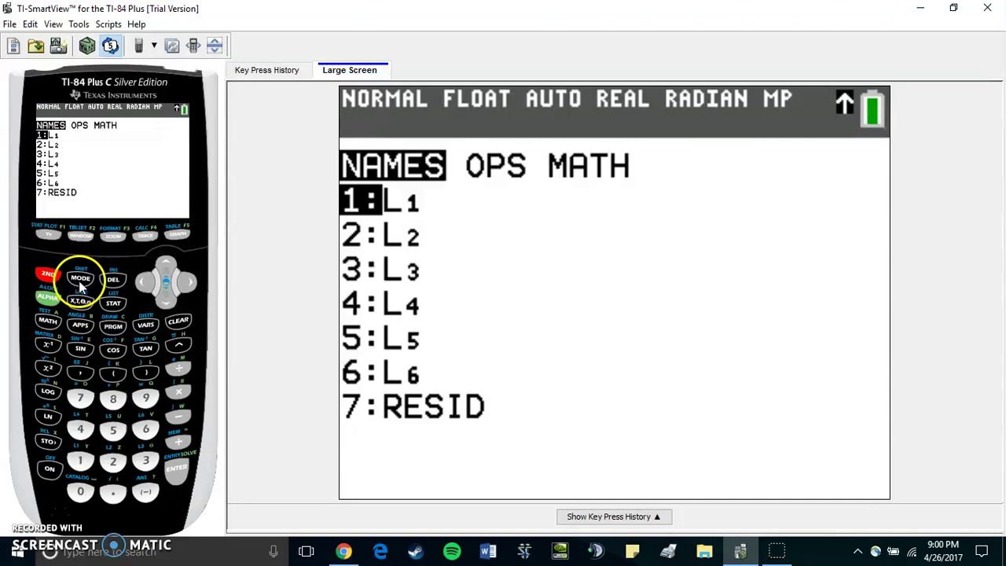
Open 1-Var Stats, clear its List entry, and return home
{"action": "left_click", "coordinate": [113, 302]}
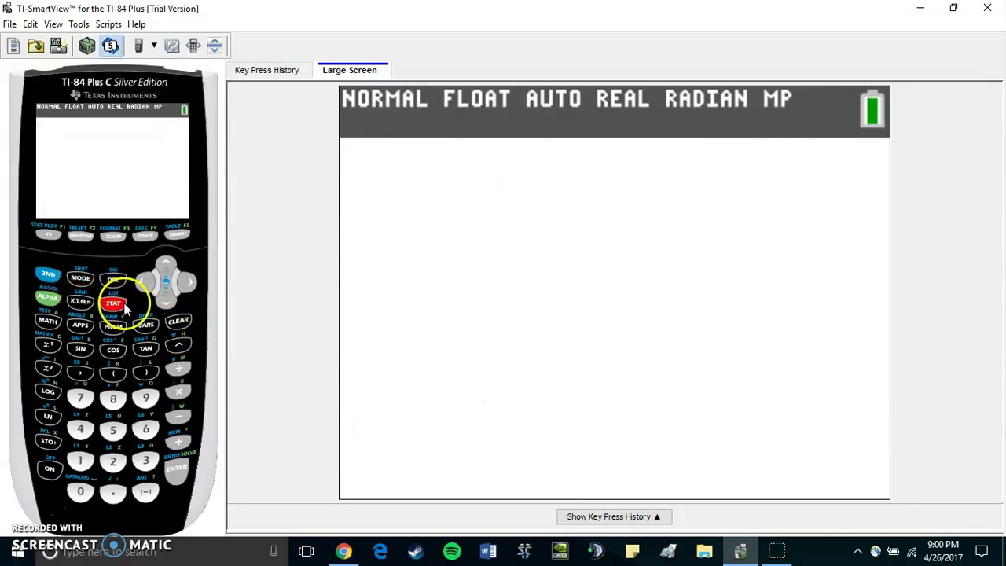
{"action": "left_click", "coordinate": [187, 281]}
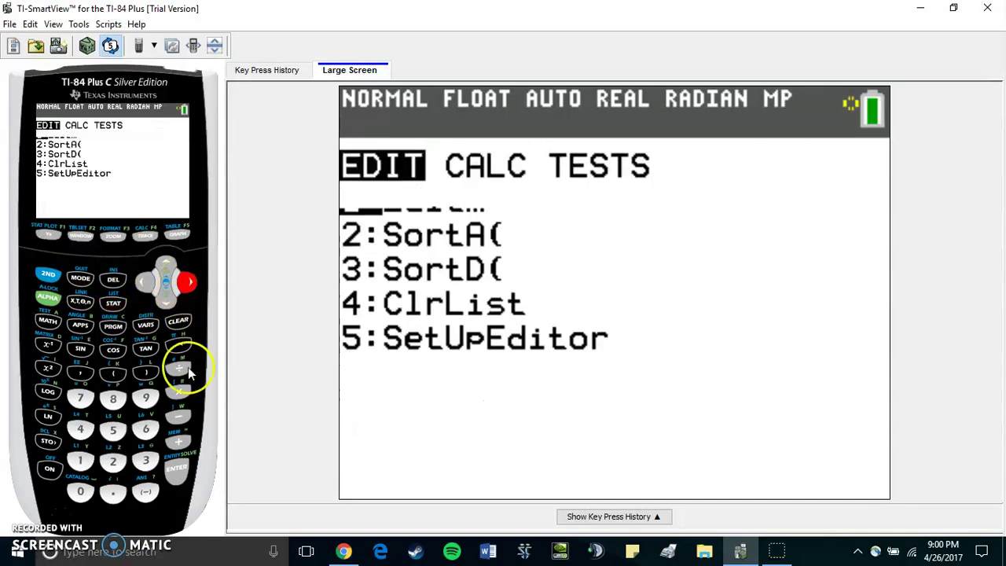
{"action": "left_click", "coordinate": [175, 469]}
{"action": "left_click", "coordinate": [178, 323]}
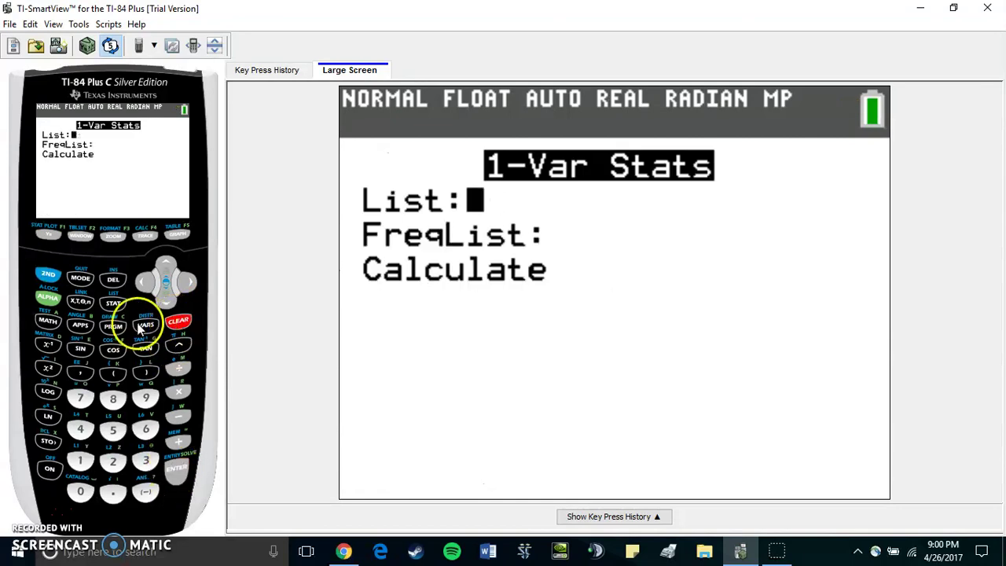
{"action": "left_click", "coordinate": [48, 273]}
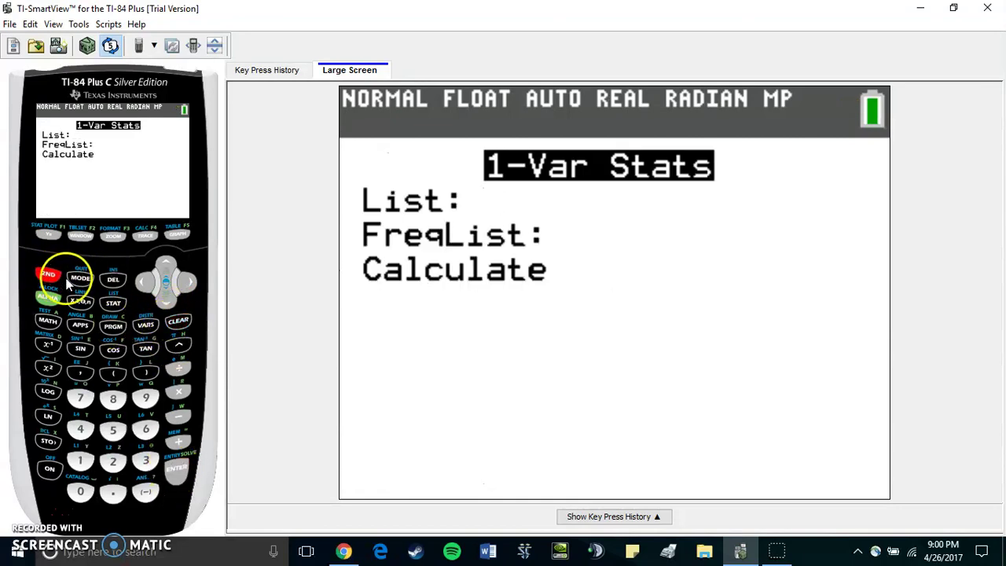
{"action": "left_click", "coordinate": [80, 278]}
Reopen the LinReg(ax+b) setup from STAT CALC with Xlist L1 and Ylist L2
{"action": "left_click", "coordinate": [113, 308]}
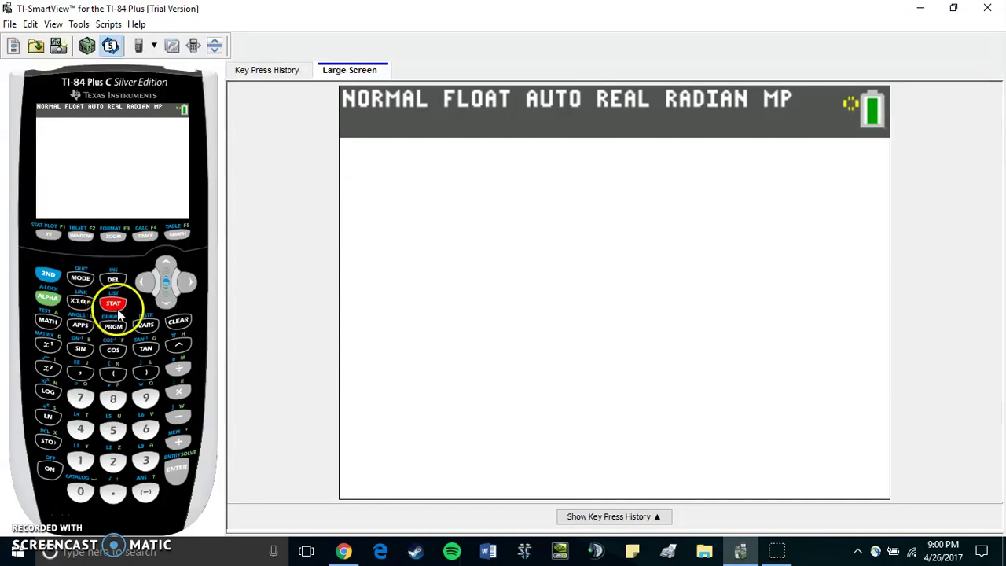
{"action": "left_click", "coordinate": [188, 281]}
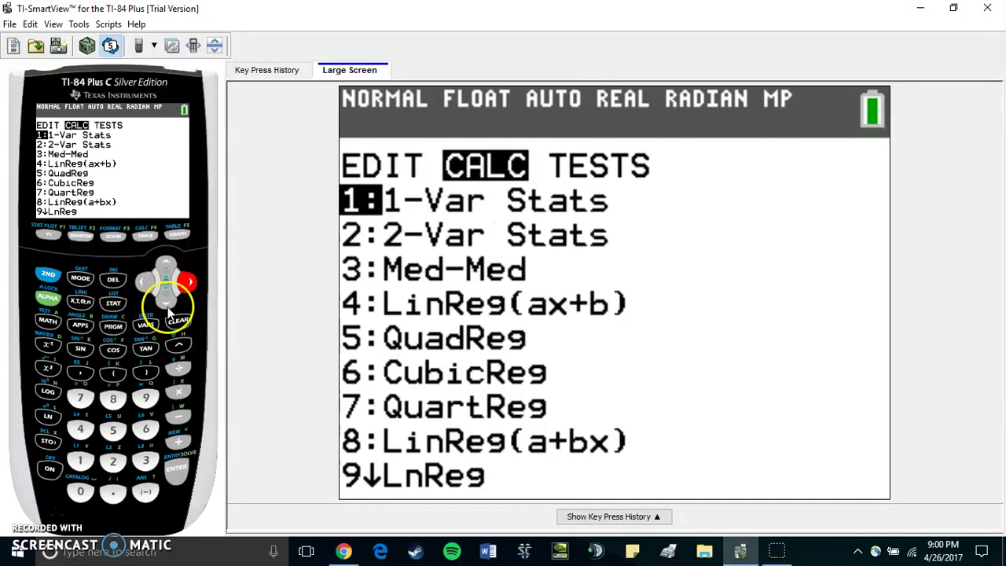
{"action": "left_click", "coordinate": [166, 303]}
{"action": "left_click", "coordinate": [167, 303]}
{"action": "left_click", "coordinate": [167, 303]}
{"action": "left_click", "coordinate": [166, 303]}
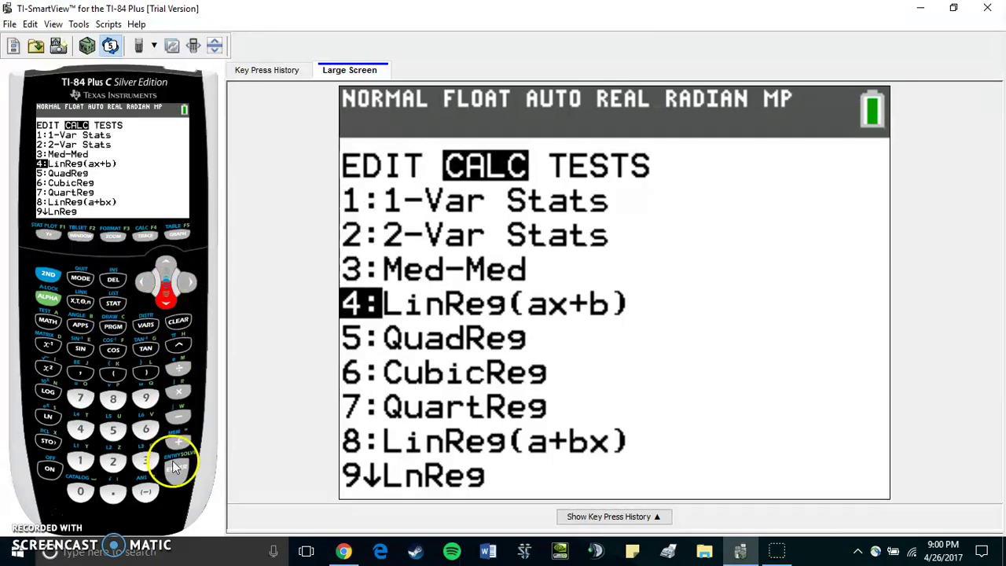
{"action": "left_click", "coordinate": [166, 267]}
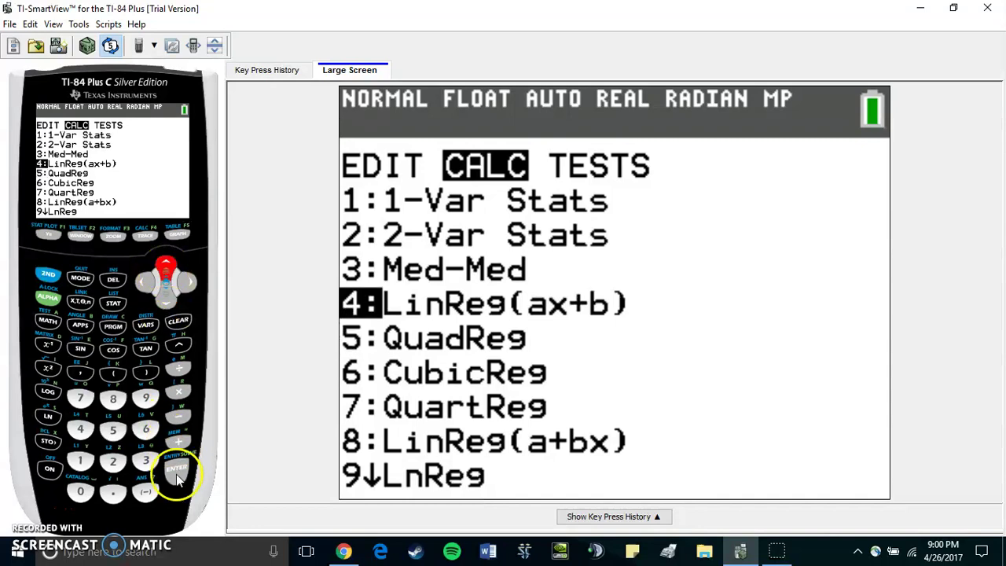
{"action": "left_click", "coordinate": [177, 470]}
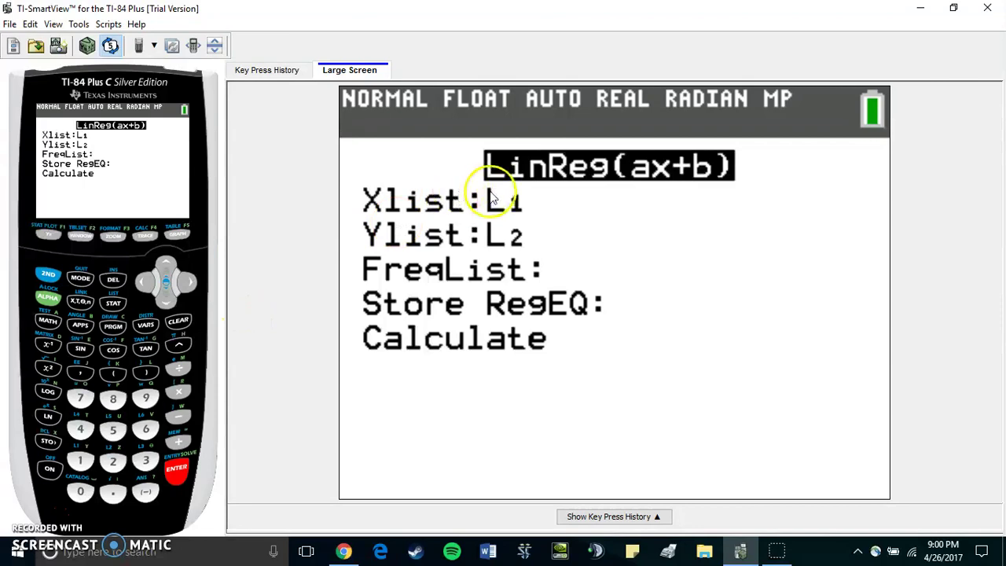
Set LinReg's Store RegEQ field to Y1 from the Y-VARS Function menu
{"action": "left_click", "coordinate": [168, 303]}
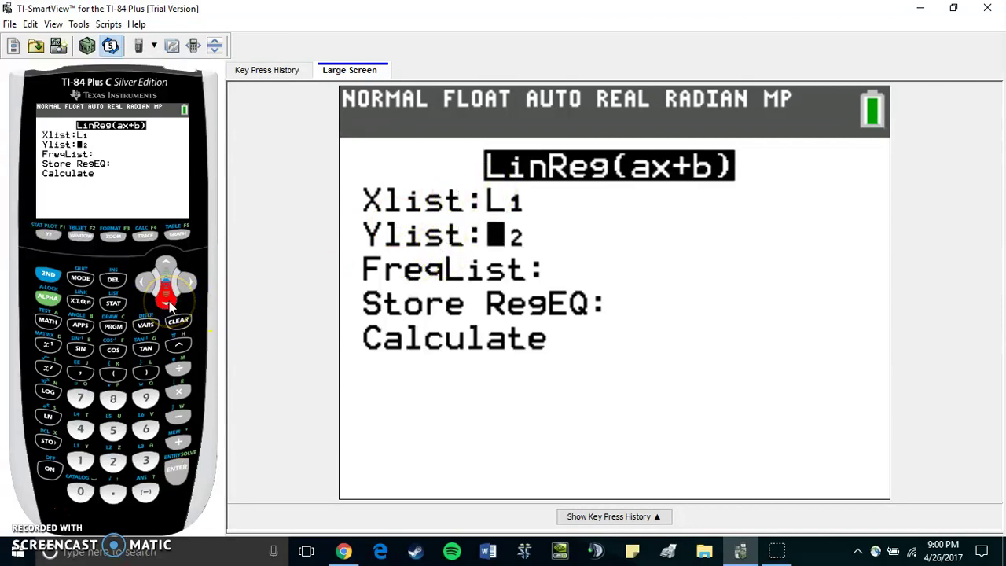
{"action": "left_click", "coordinate": [167, 303]}
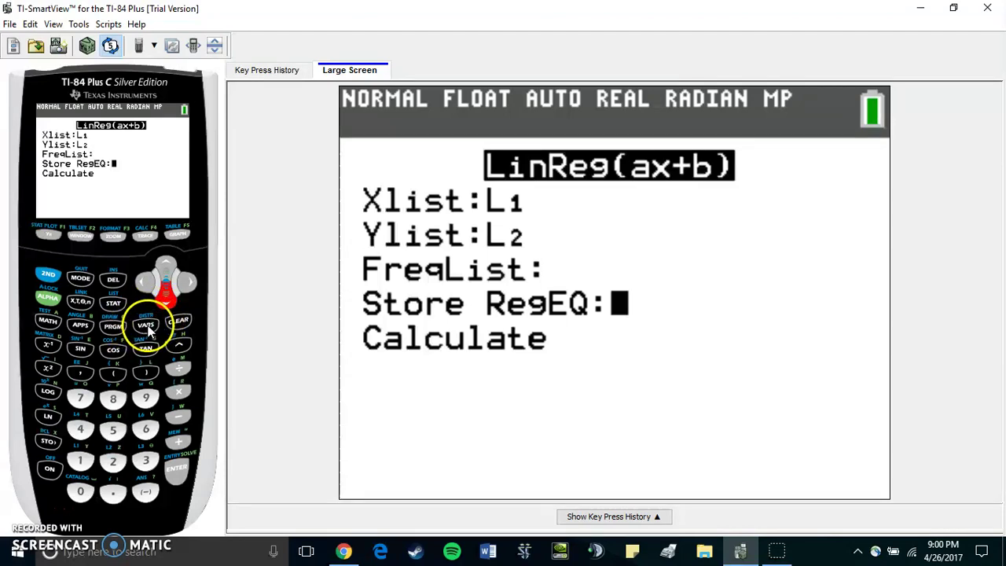
{"action": "left_click", "coordinate": [148, 325]}
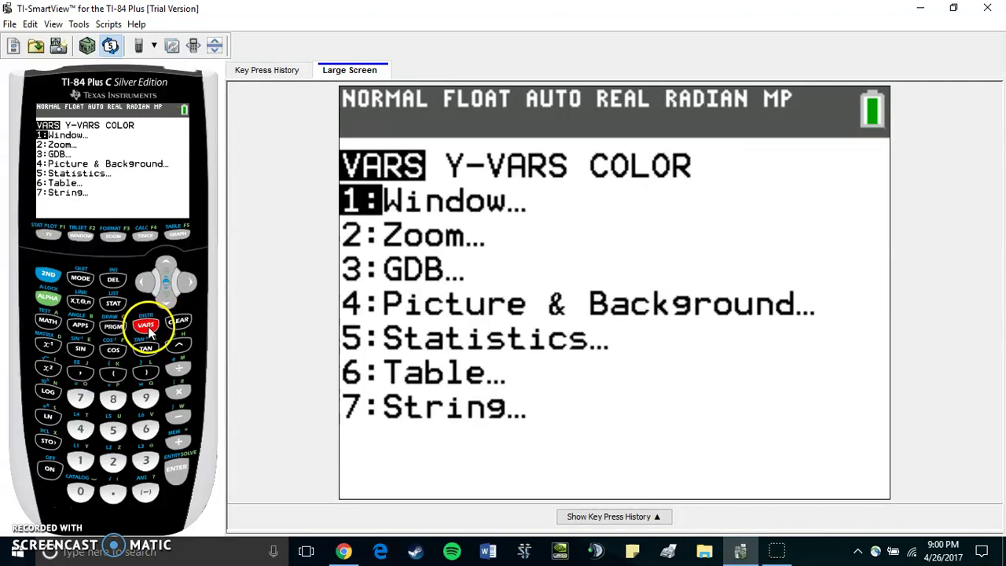
{"action": "left_click", "coordinate": [188, 284]}
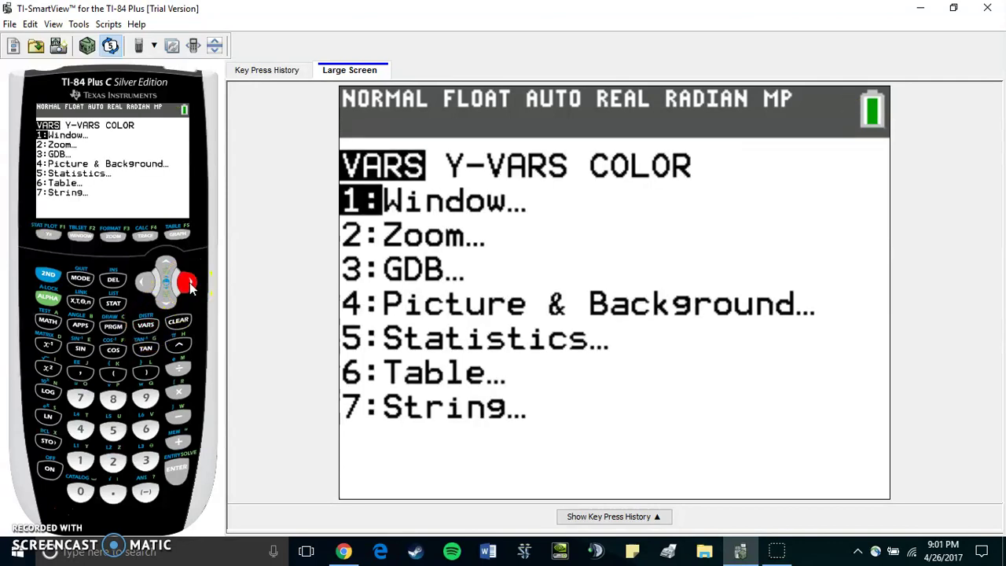
{"action": "left_click", "coordinate": [178, 471]}
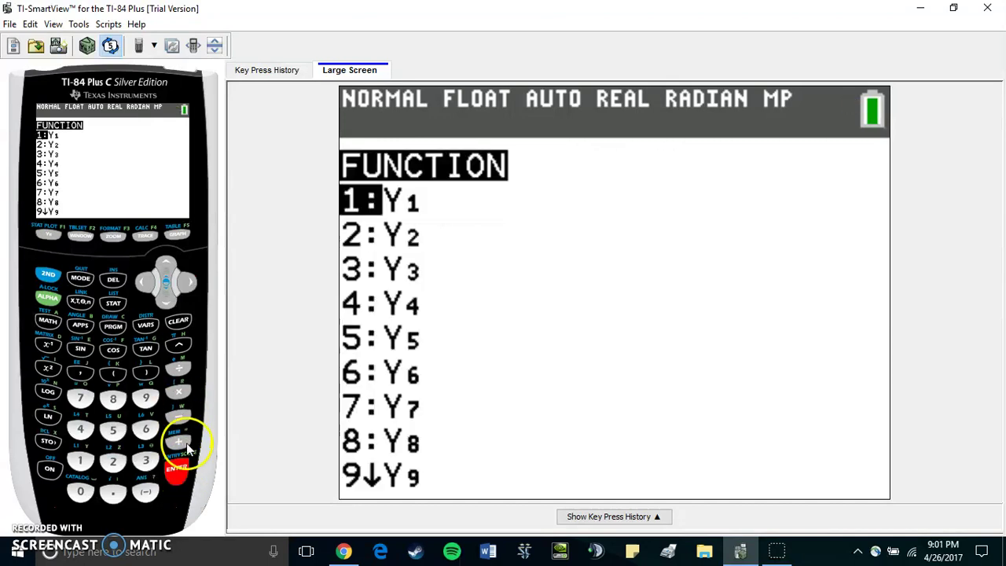
{"action": "left_click", "coordinate": [178, 472]}
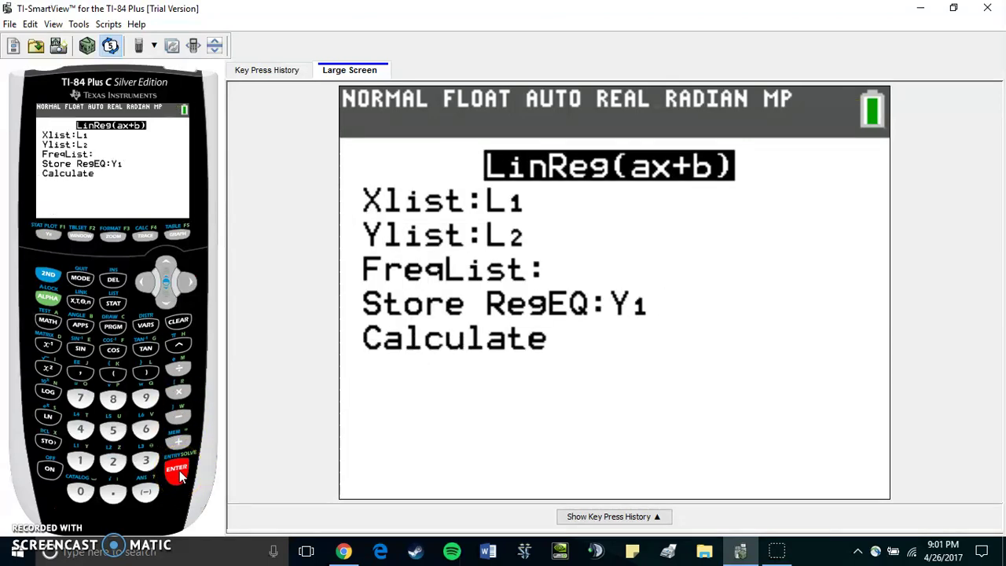
{"action": "left_click", "coordinate": [167, 301]}
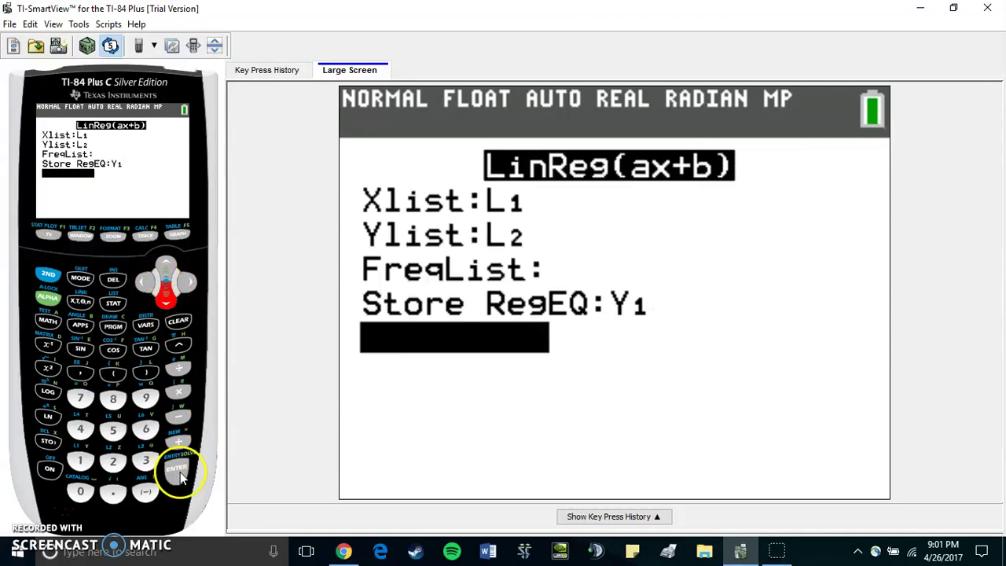
Calculate the regression, giving a=1.742857143 and b=-1.6
{"action": "left_click", "coordinate": [177, 469]}
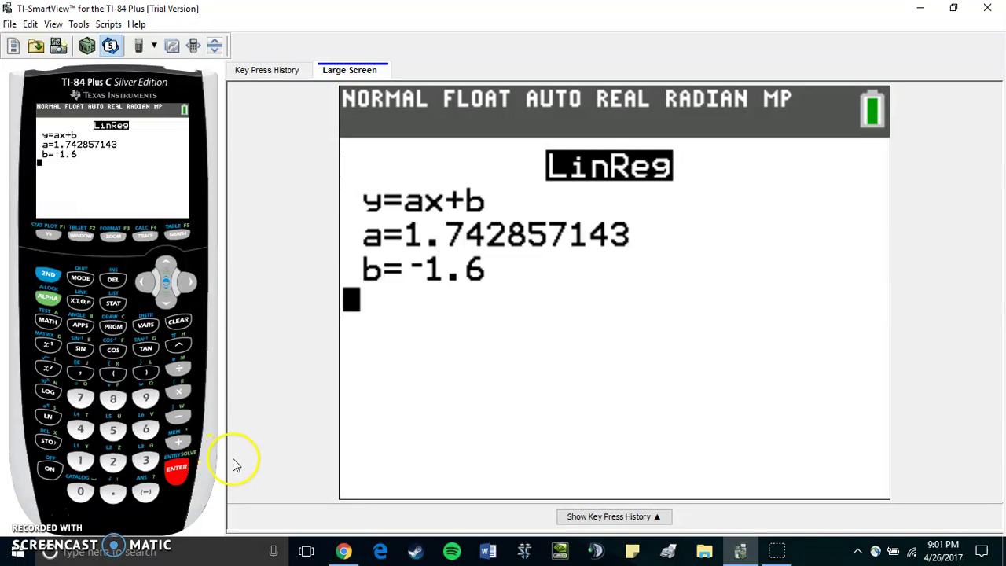
Check in the Y= editor that Y1 holds the regression equation 1.7428571428571X…
{"action": "left_click", "coordinate": [48, 234]}
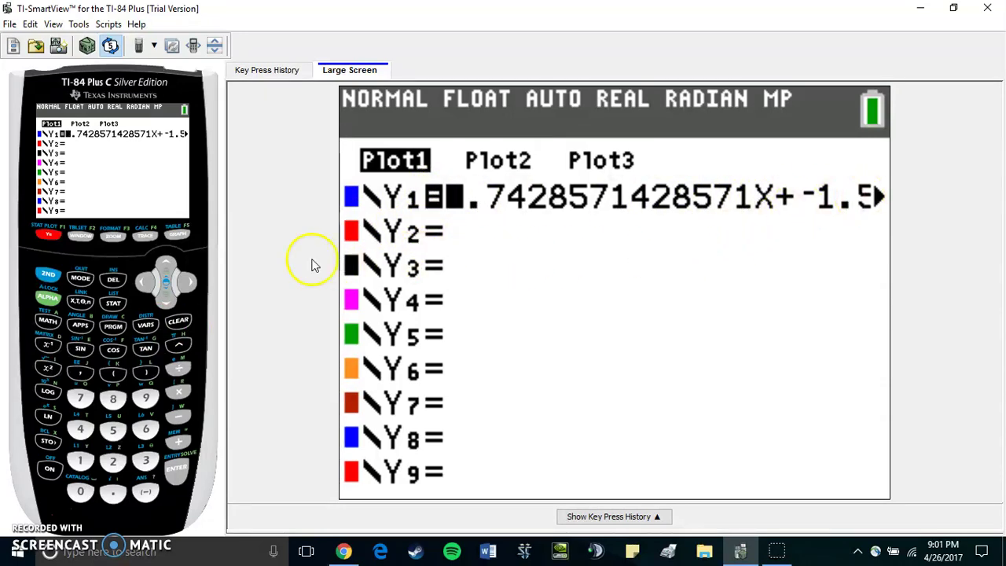
Trace the graph, jump onto the Y1 line, and slide left to X=3.4090909, Y=4.3415584
{"action": "left_click", "coordinate": [150, 236]}
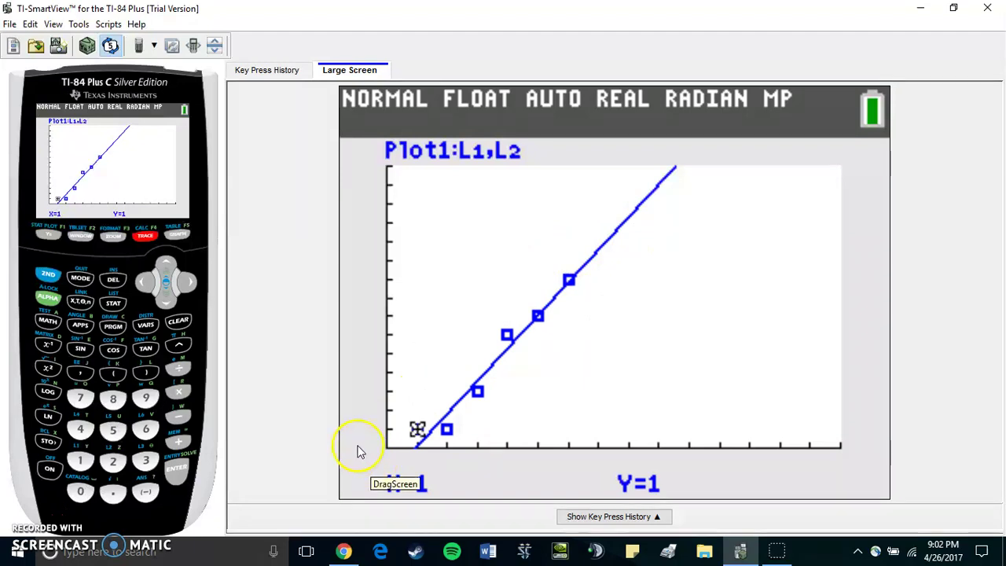
{"action": "left_click", "coordinate": [165, 267]}
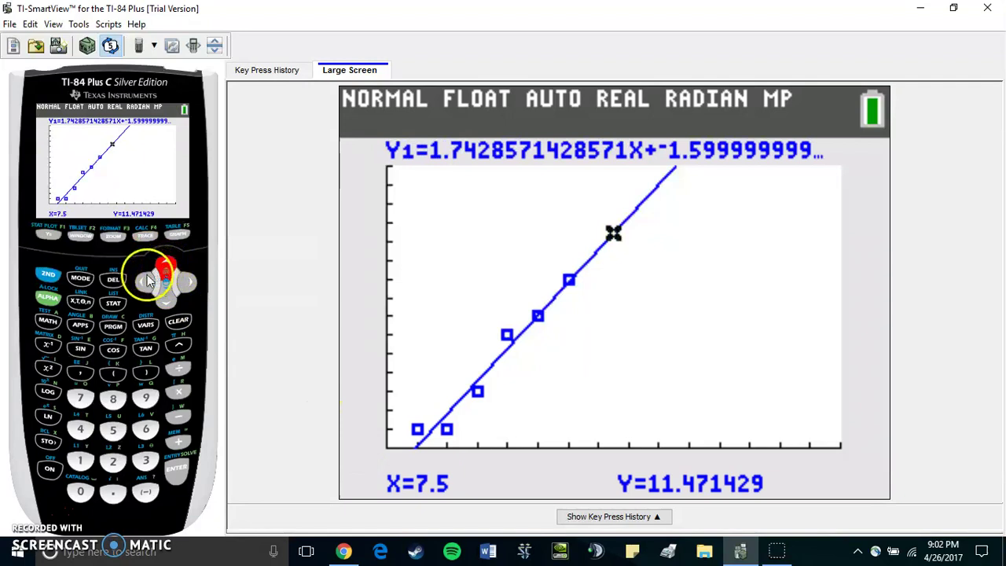
{"action": "left_click", "coordinate": [144, 283]}
{"action": "left_click", "coordinate": [144, 283]}
{"action": "left_click_drag", "start_coordinate": [144, 283], "coordinate": [144, 285]}
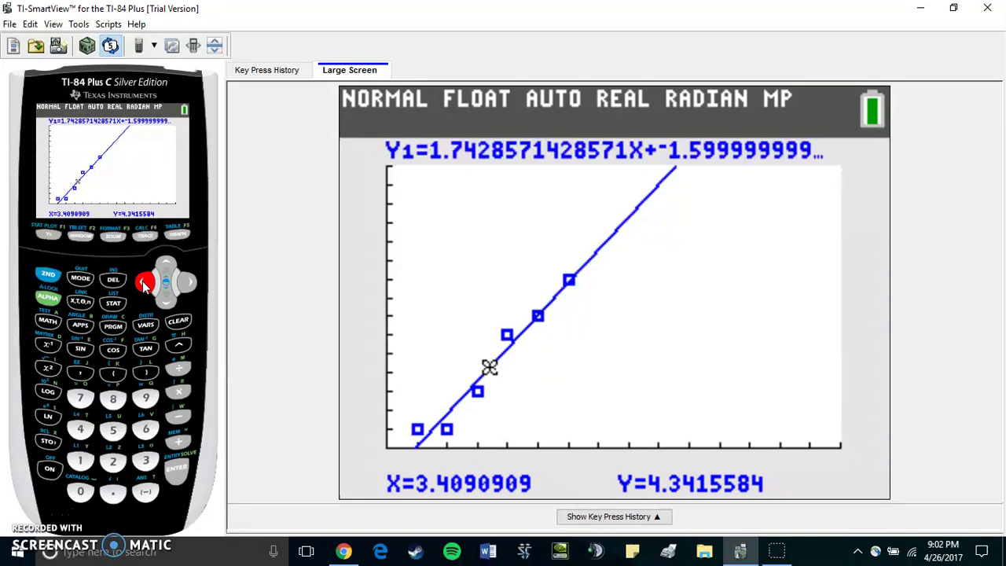
{"action": "left_click", "coordinate": [144, 288]}
Evaluate the traced Y1 line at X=1, reading Y=.14285714
{"action": "left_click", "coordinate": [80, 462]}
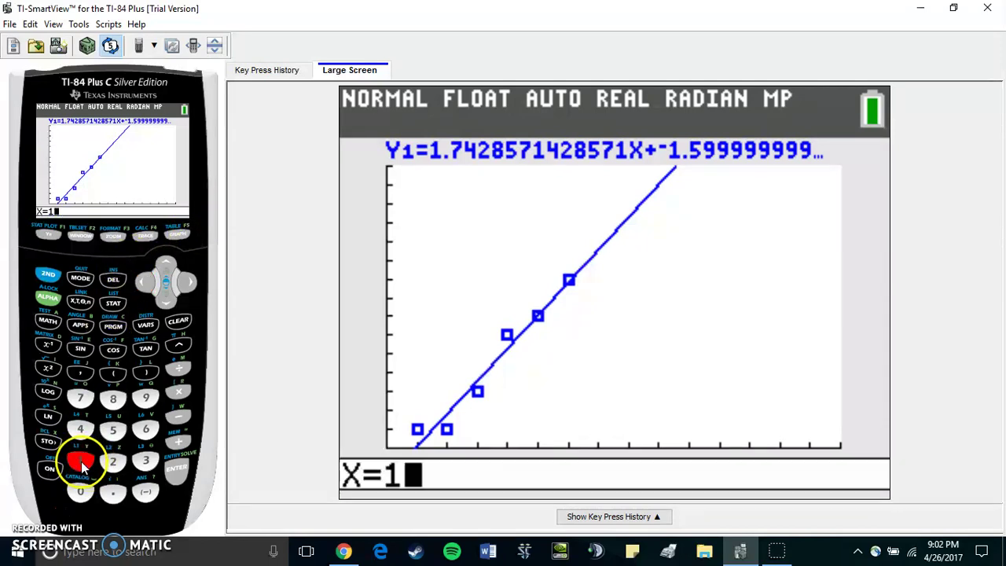
{"action": "left_click", "coordinate": [177, 470]}
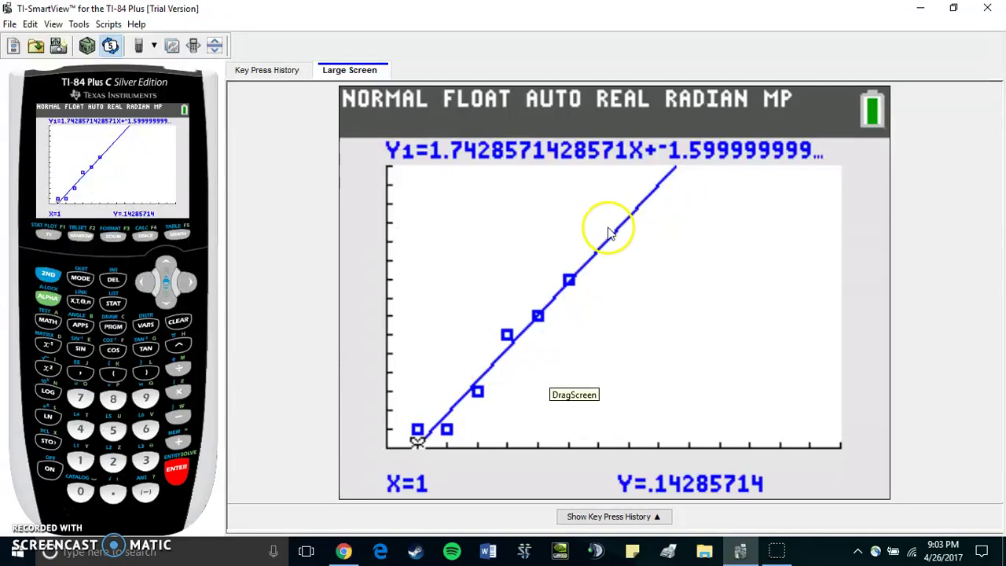
Evaluate Y1 at X=10 (Y=15.828571), then at X=8 (Y=12.342857)
{"action": "type", "text": "10"}
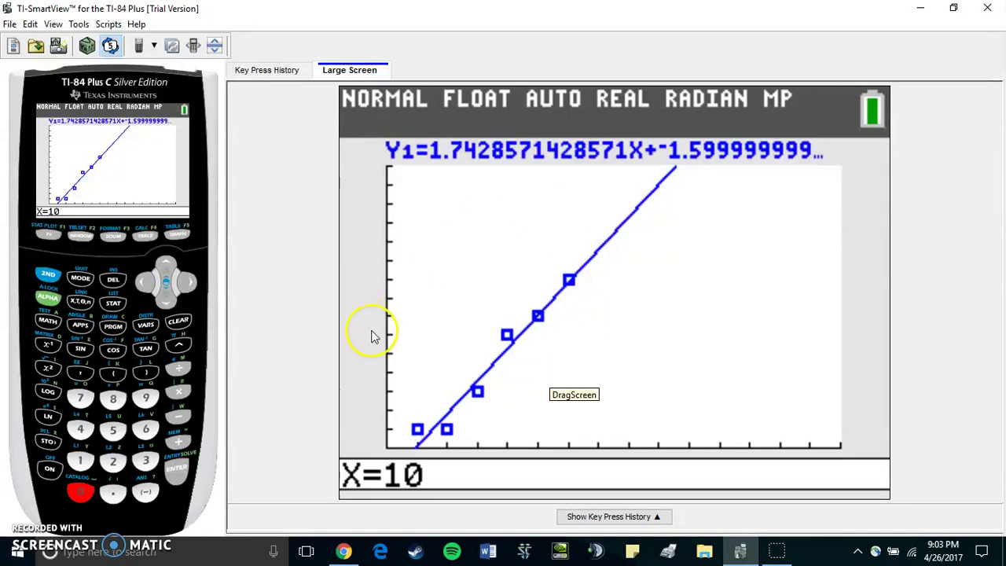
{"action": "left_click", "coordinate": [177, 469]}
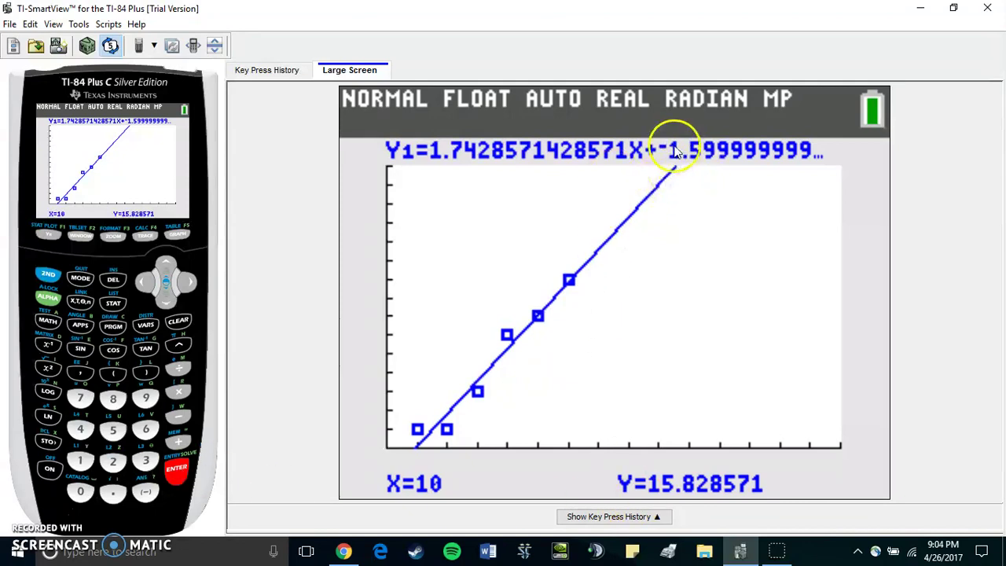
{"action": "type", "text": "8"}
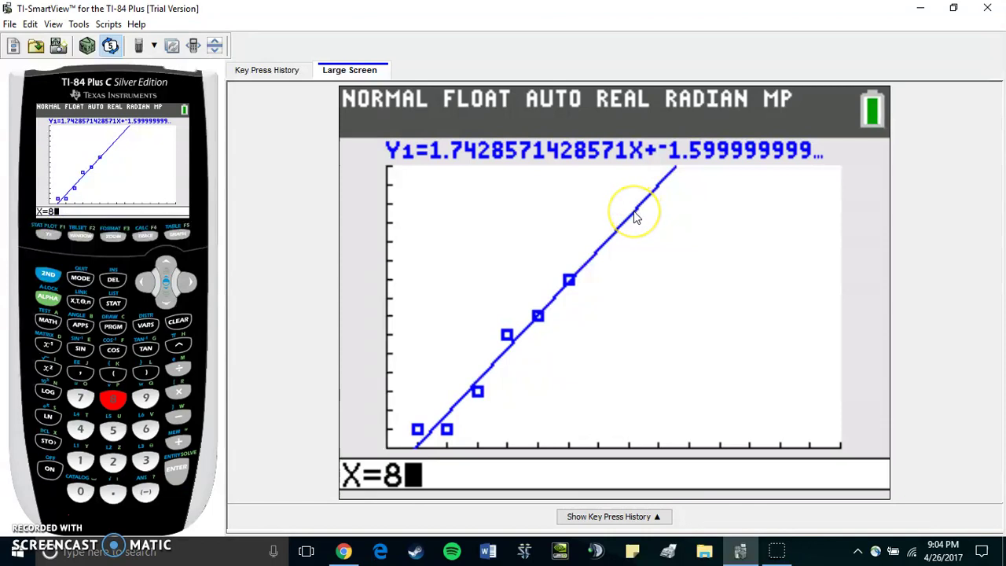
{"action": "key", "text": "Return"}
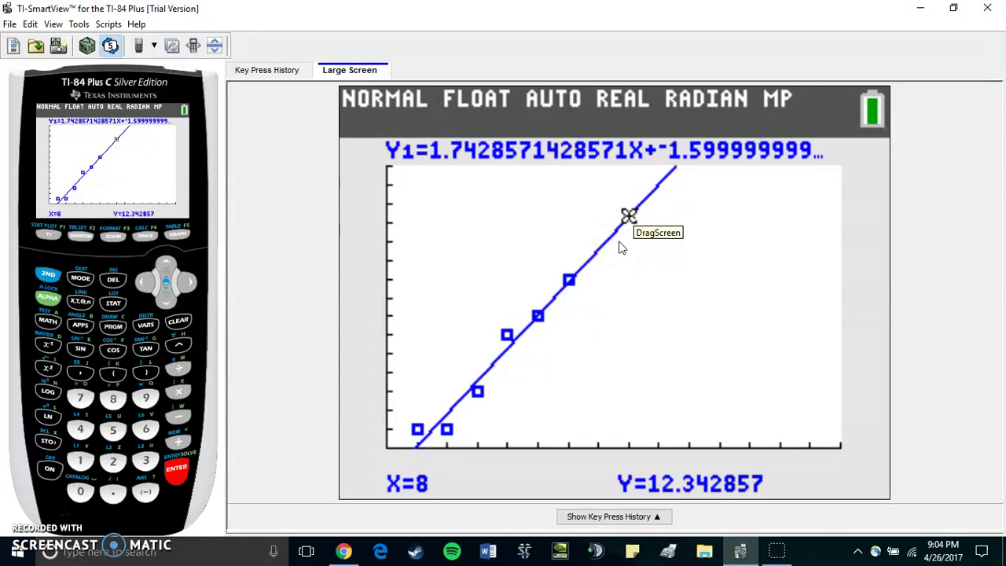
{"action": "left_click", "coordinate": [609, 281]}
{"action": "left_click", "coordinate": [564, 305]}
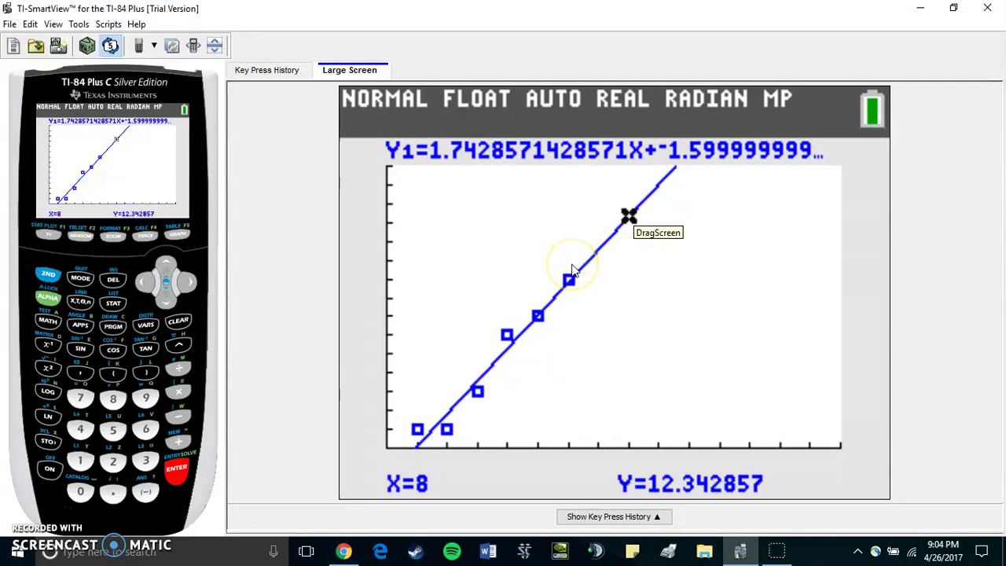